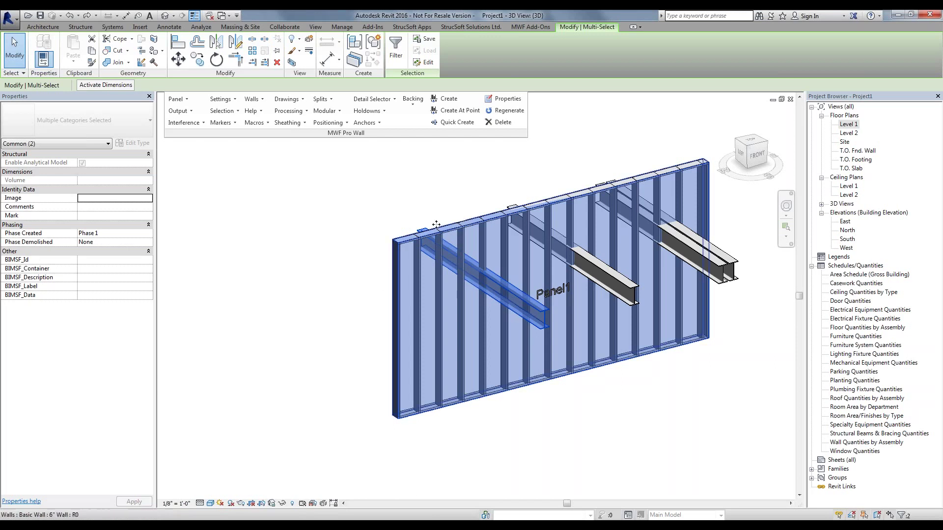
Inspect the left, middle and right W310X38.7 I-beams one after another.
key(Escape)
click(502, 286)
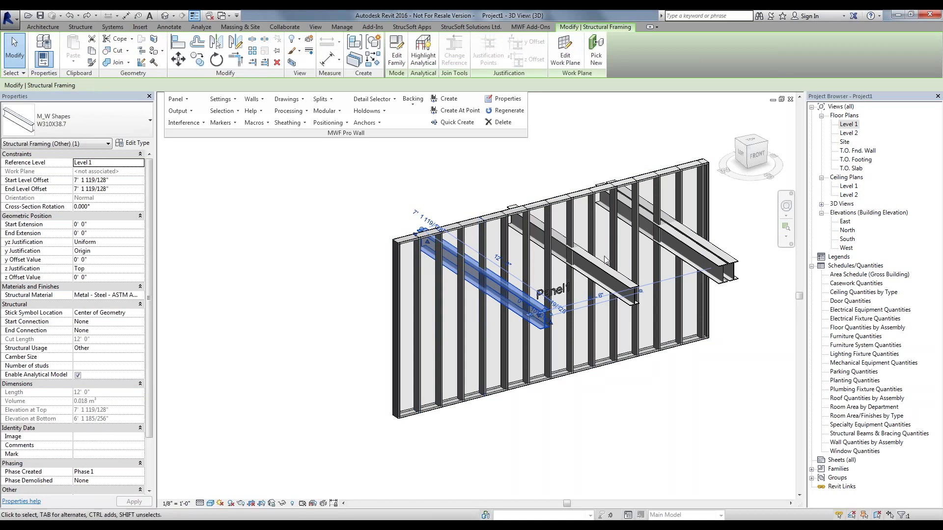
click(580, 261)
click(701, 260)
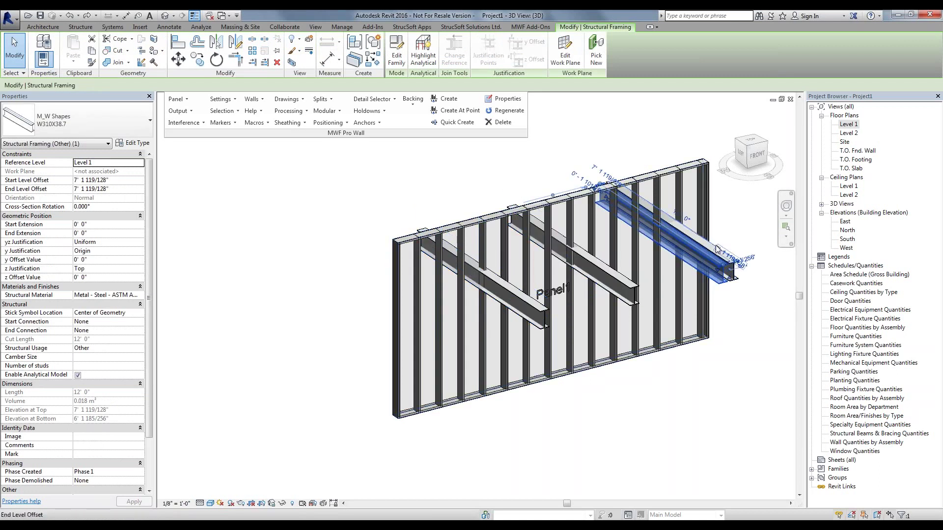
Copy the selection, reselect the middle I-beam, and bring up the application menu.
key(ctrl+c)
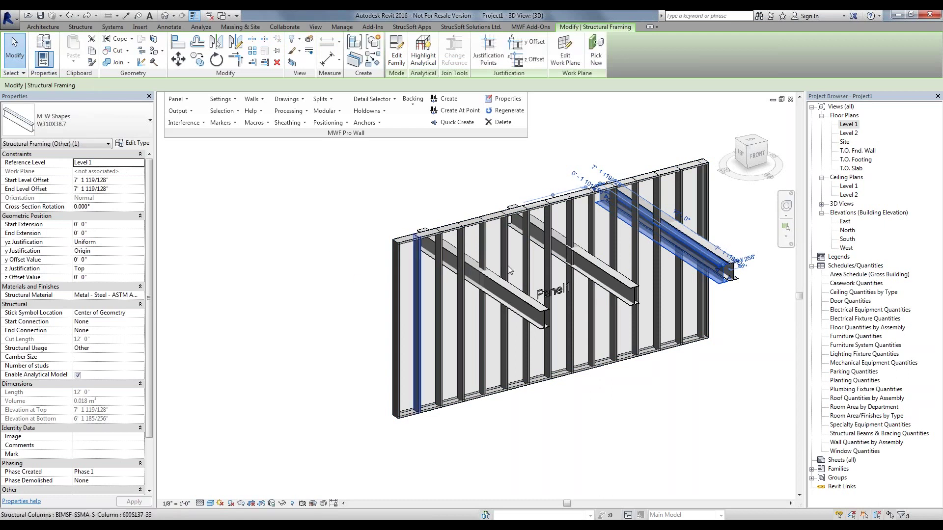
click(603, 267)
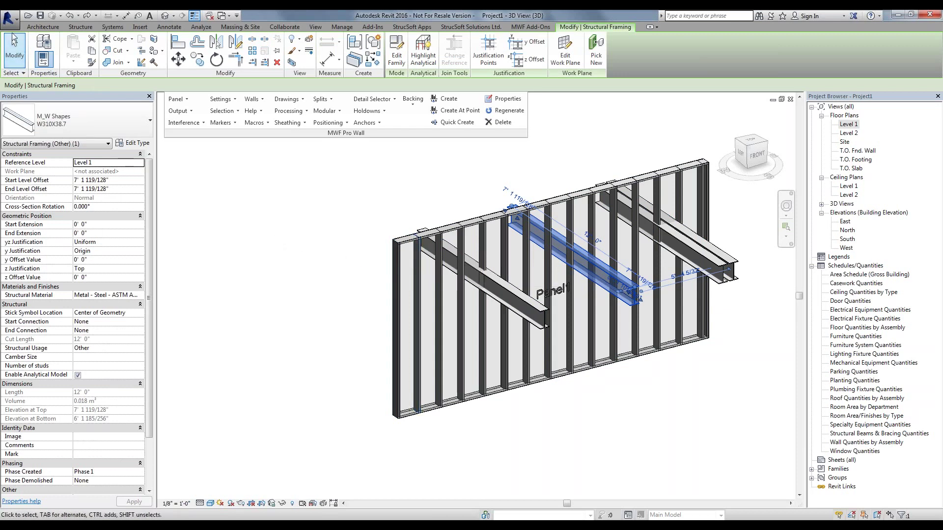
click(12, 20)
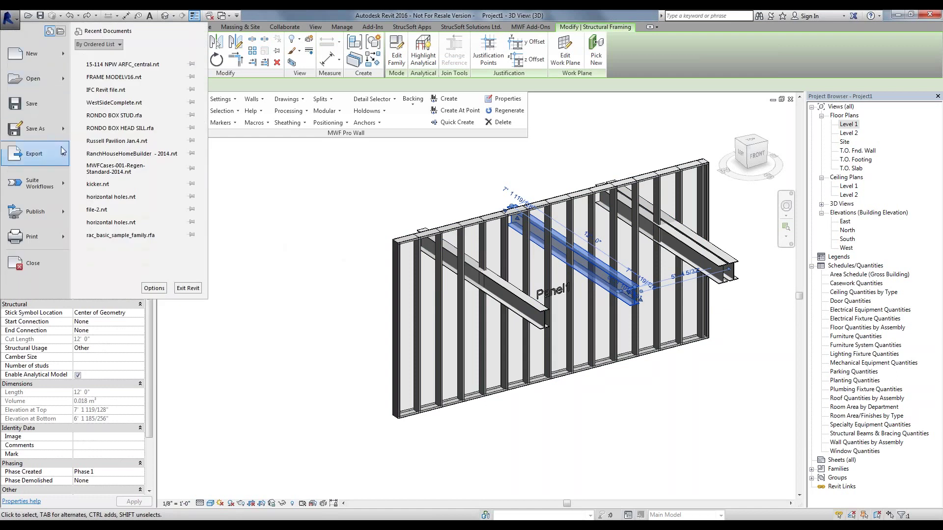
Browse the Open and Save As entries of the application menu, then close it.
mouse_move(42, 78)
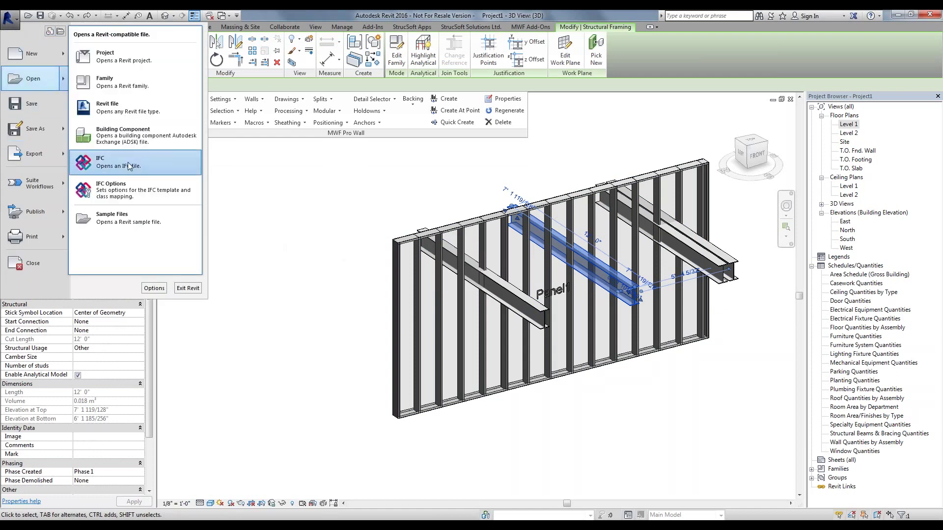
click(373, 196)
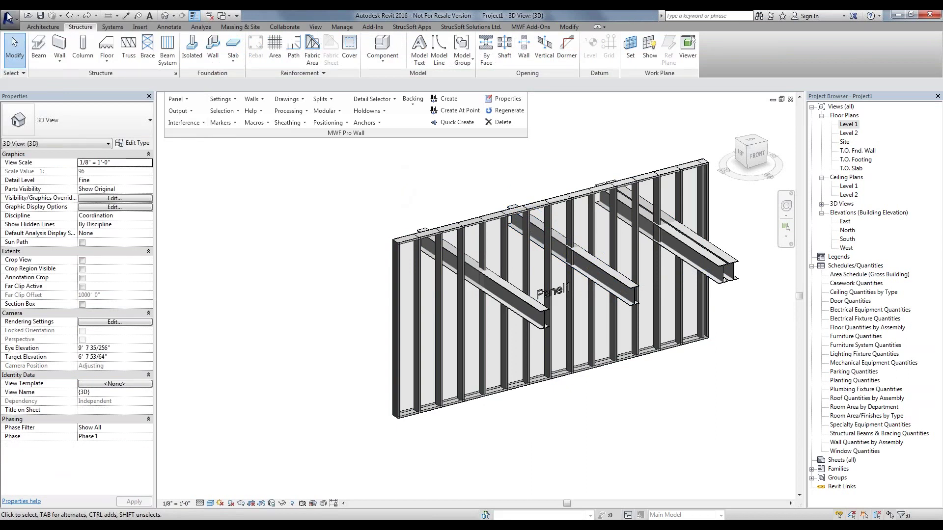
click(20, 22)
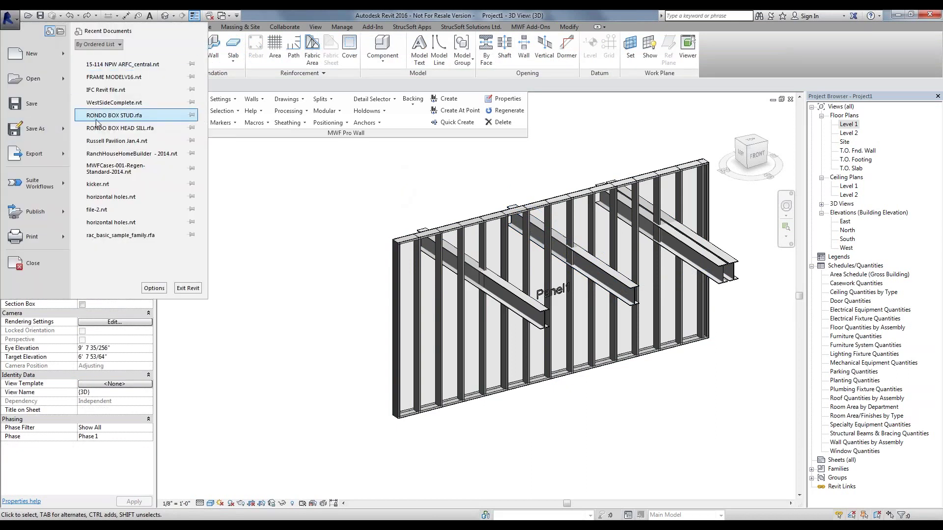
mouse_move(62, 130)
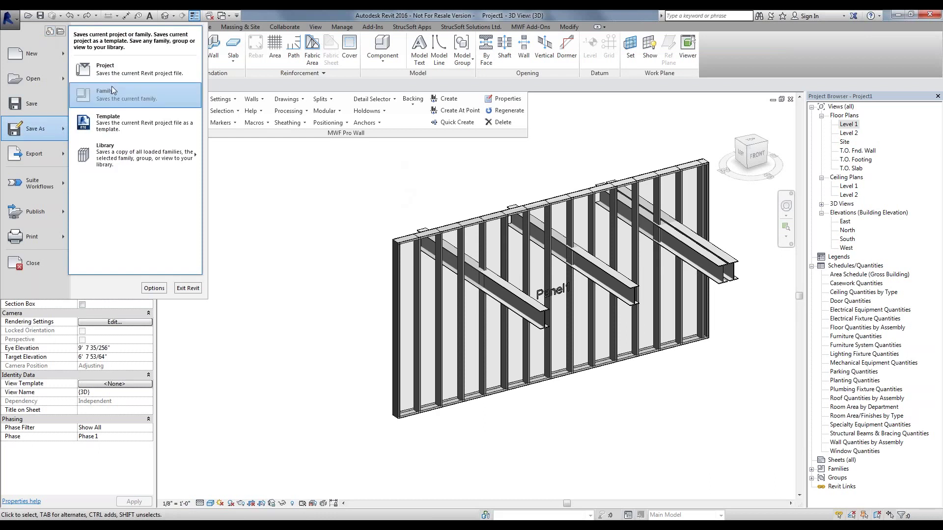
click(344, 152)
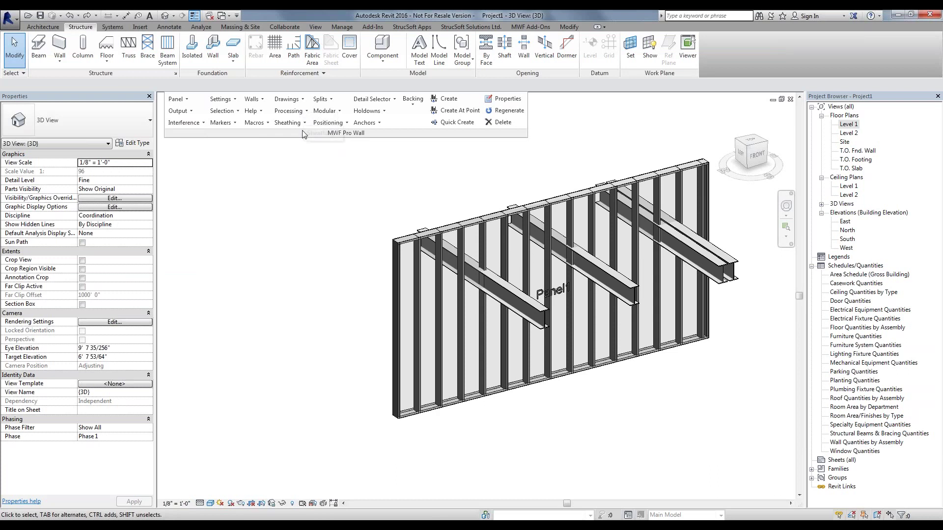
Select the left I-beam and wall, start Wall - Opening at Intersect, and untick Merge Openings.
click(503, 288)
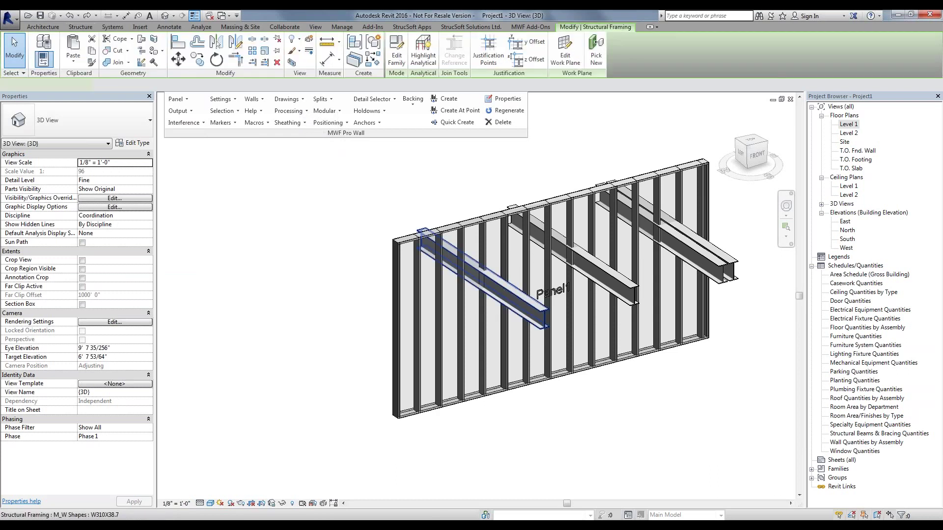
ctrl+click(397, 243)
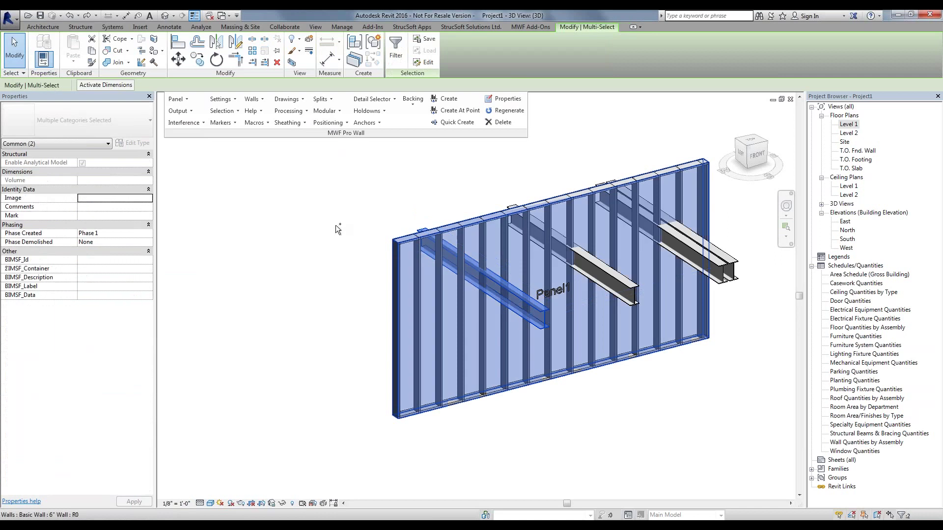
click(182, 123)
click(208, 207)
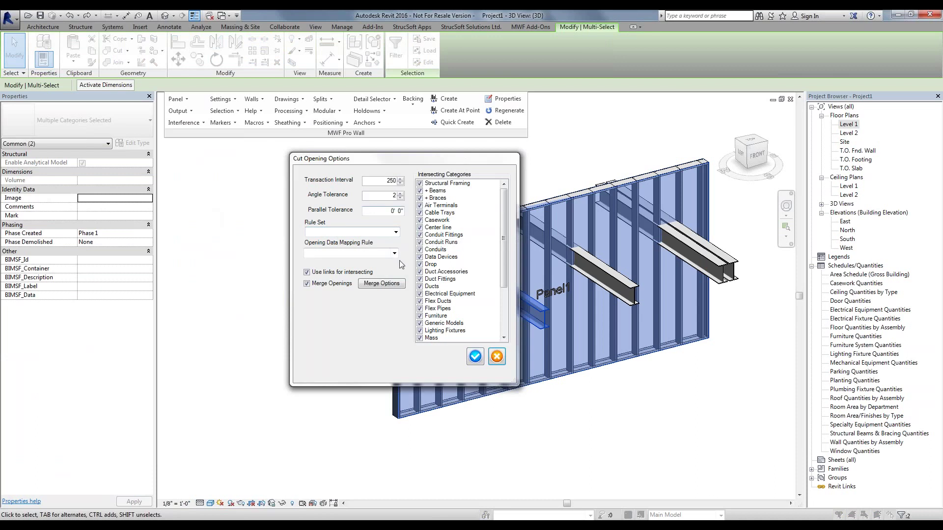
click(307, 284)
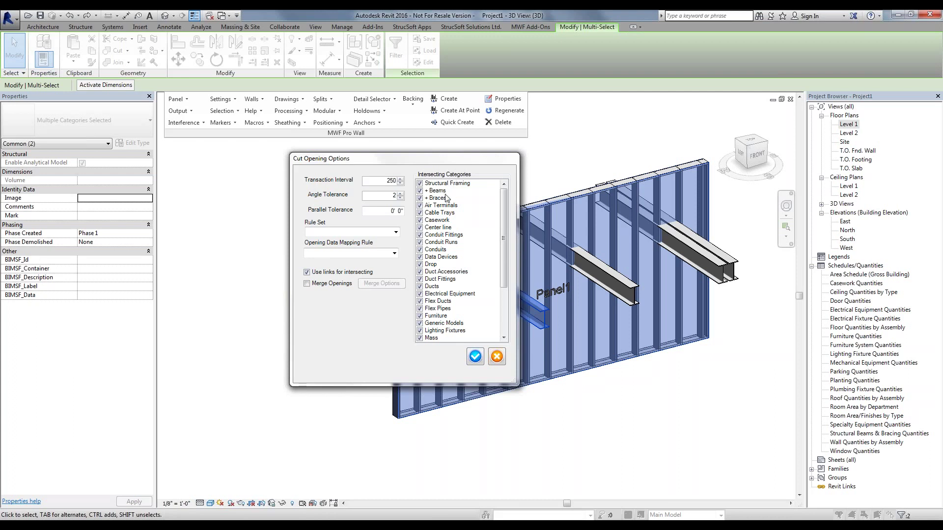
Review the intersecting categories, Transaction Interval and tolerance values, leaving them unchanged.
click(420, 324)
click(420, 331)
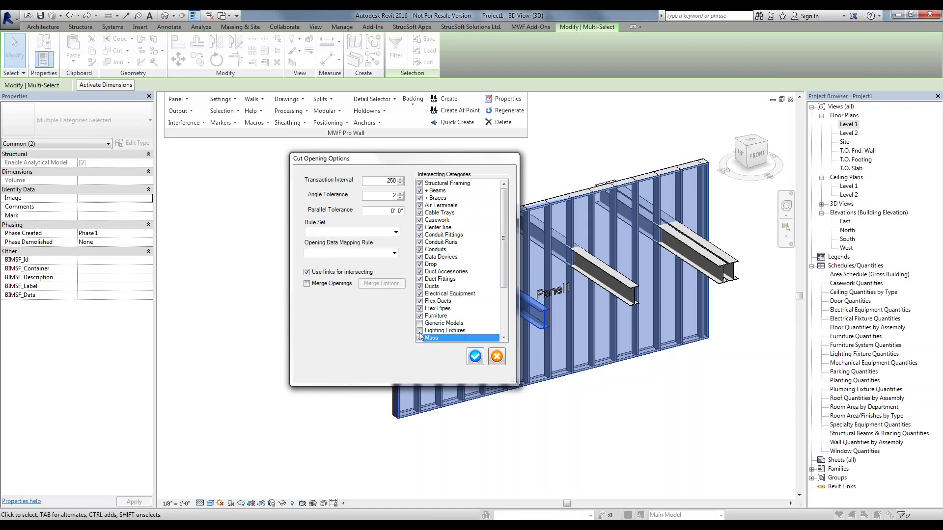
click(419, 331)
click(420, 323)
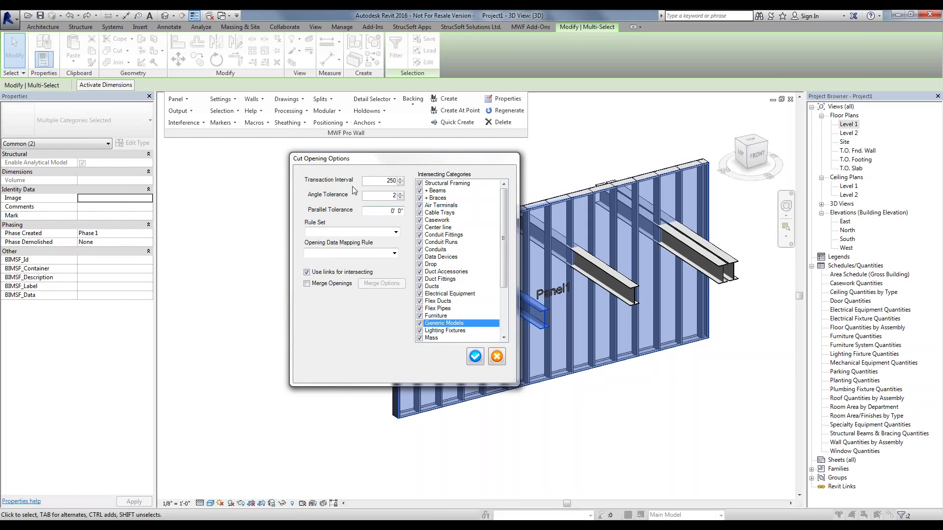
double_click(388, 181)
click(379, 181)
drag(378, 181, 402, 181)
key(Tab)
key(Tab)
key(shift+Tab)
key(Tab)
Cut the opening with 1/2" TL, TR, TT clearances, 0" TB, and mwfW_VoidFraming : Default framing.
click(475, 357)
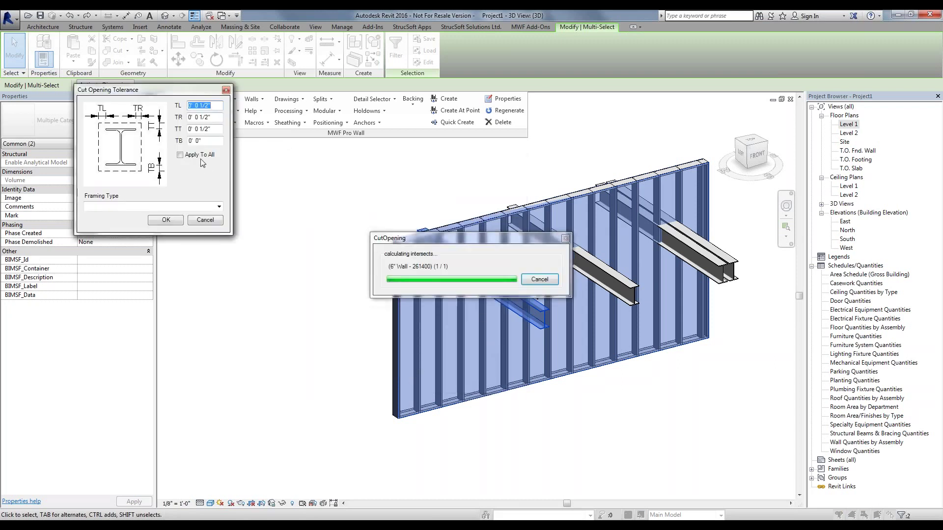
click(217, 108)
click(206, 130)
click(215, 118)
click(216, 129)
click(221, 118)
click(221, 127)
click(219, 207)
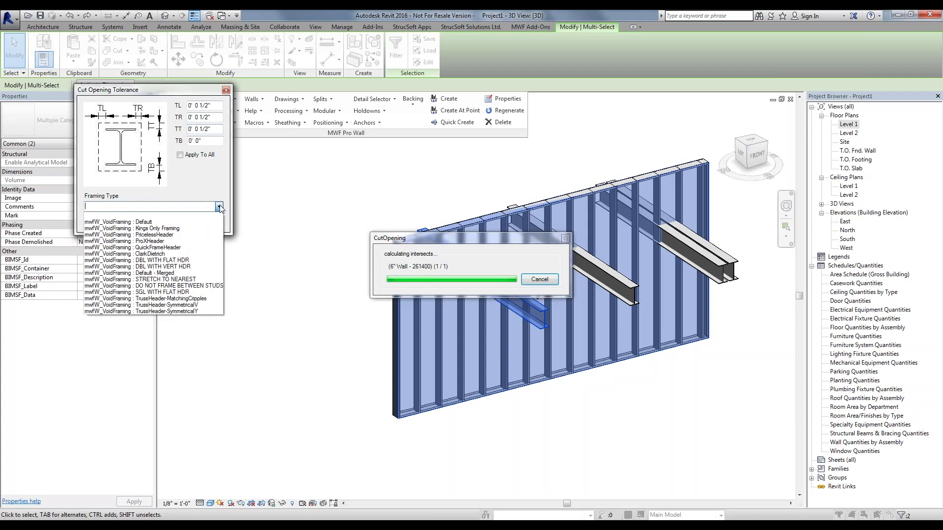
click(182, 222)
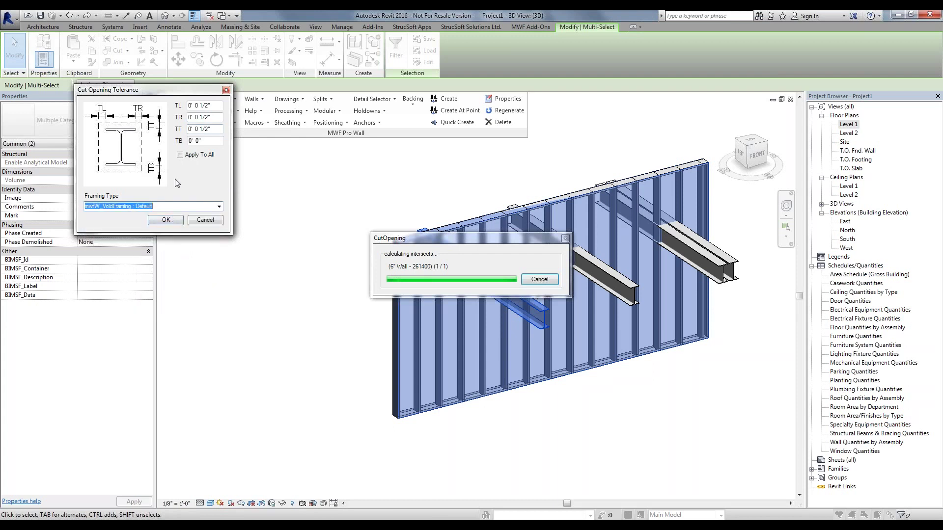
click(169, 224)
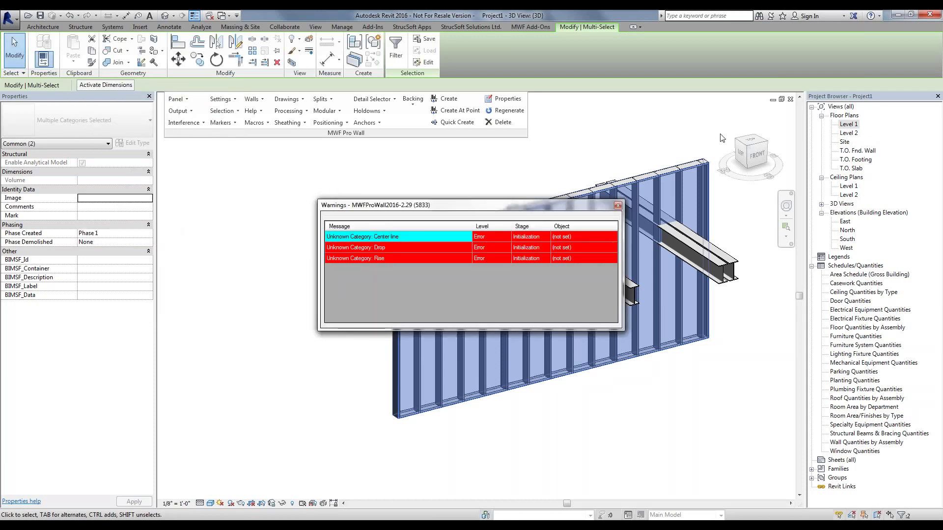
Close the warnings, zoom in on the beam opening, and select a stud beside it.
click(617, 206)
key(Escape)
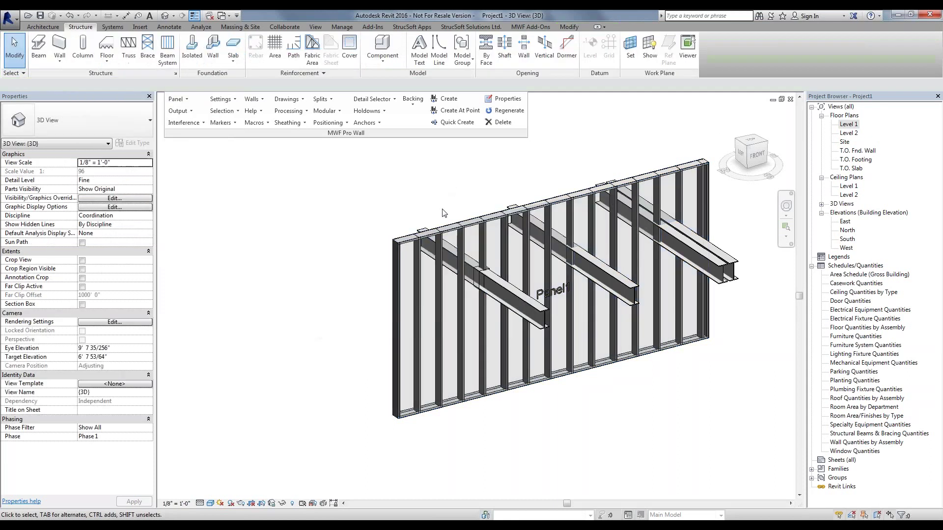
scroll(485, 278, up, 5)
scroll(452, 266, up, 4)
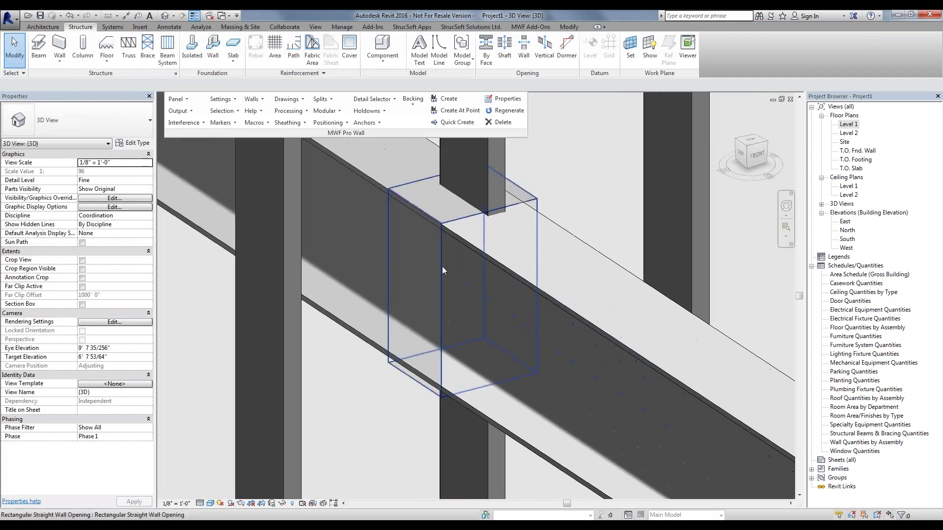
click(490, 164)
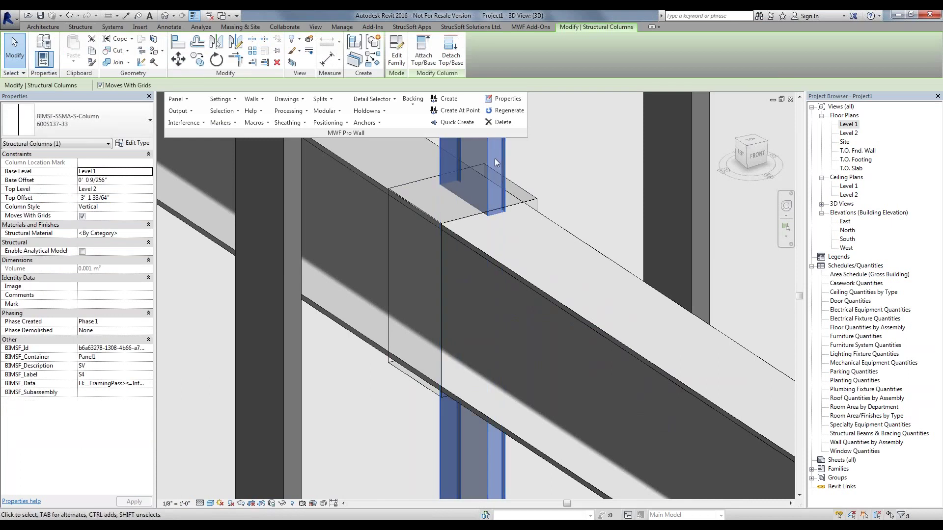
click(511, 113)
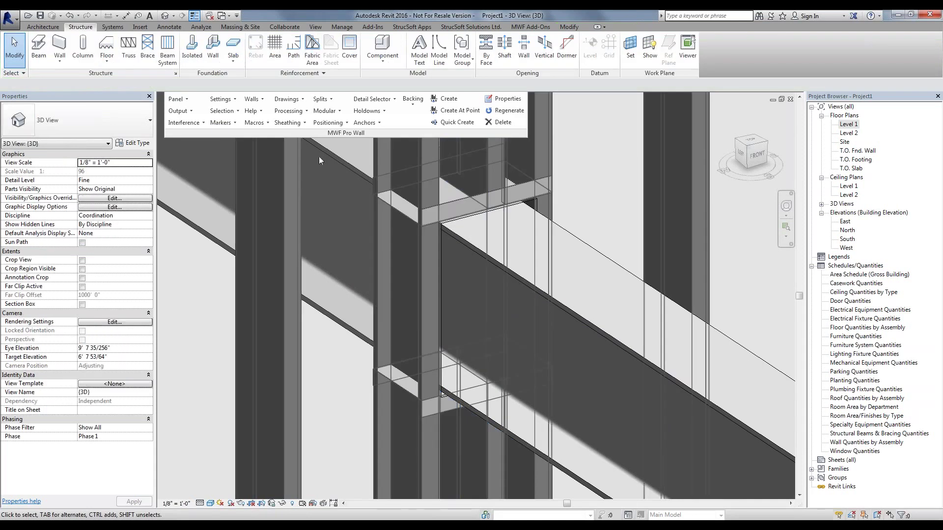
In the marker types editor, select the Default rule set under Project > RuleSet > OpenFraming.
middle_drag(611, 188, 698, 204)
scroll(697, 204, down, 5)
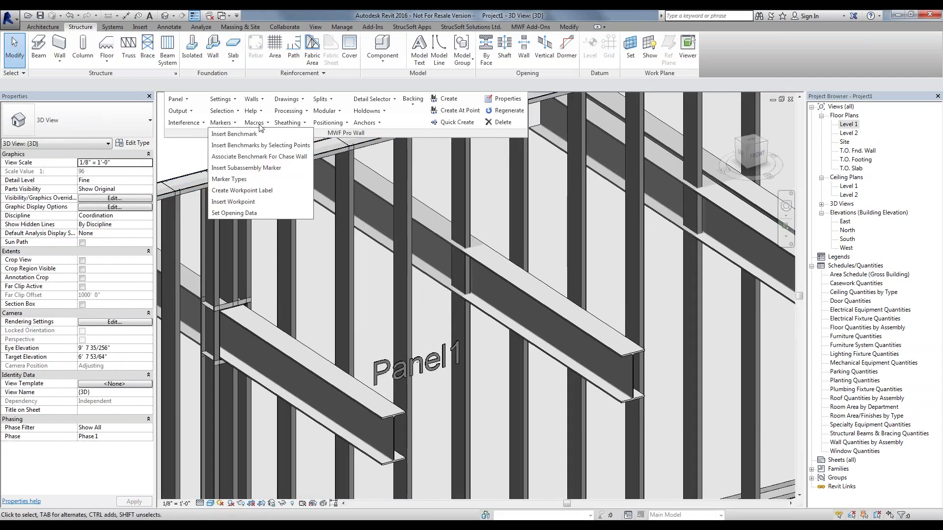
click(246, 180)
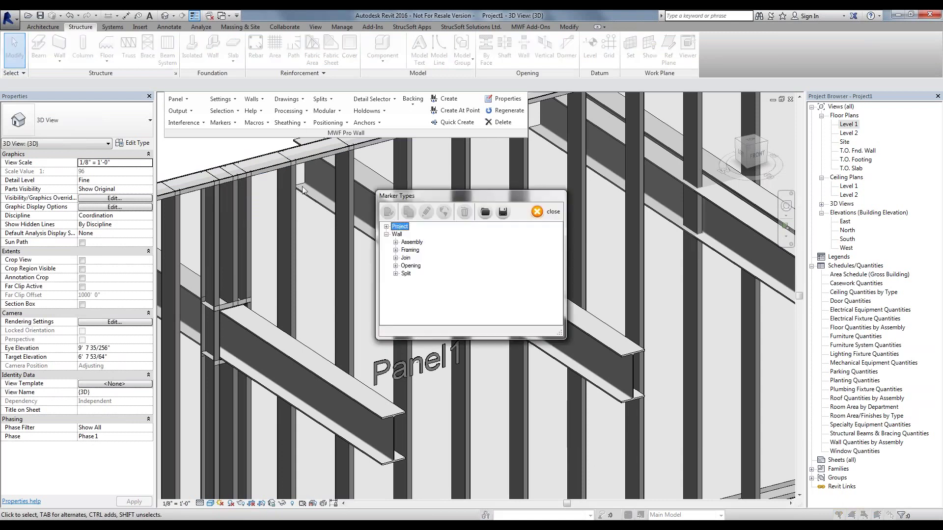
click(386, 227)
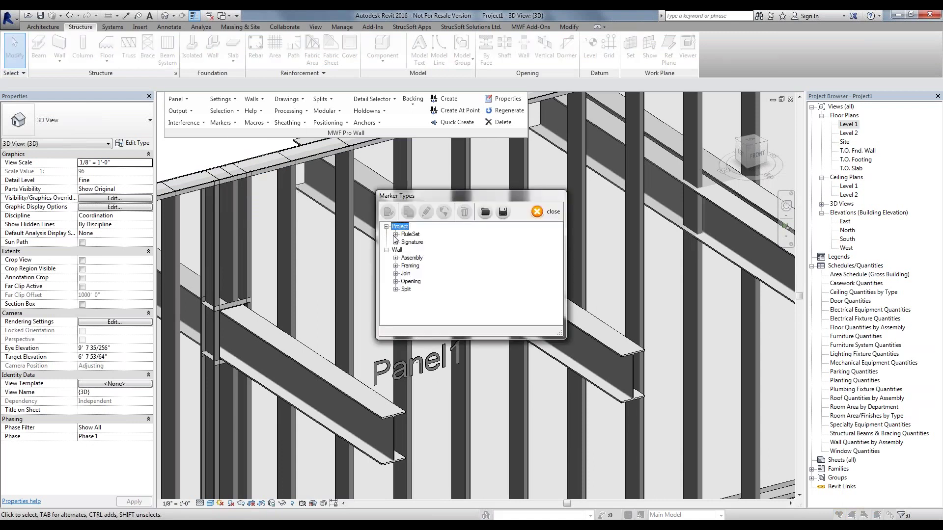
click(395, 235)
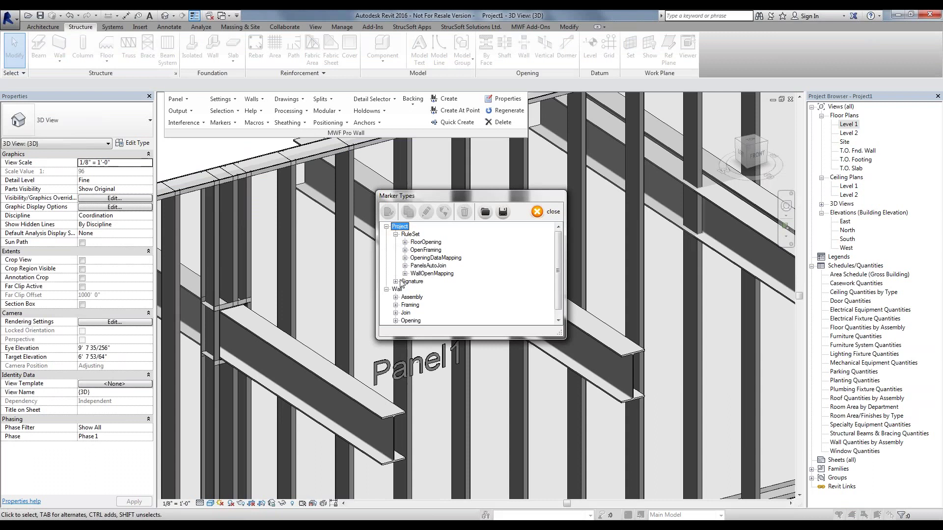
click(405, 250)
click(435, 258)
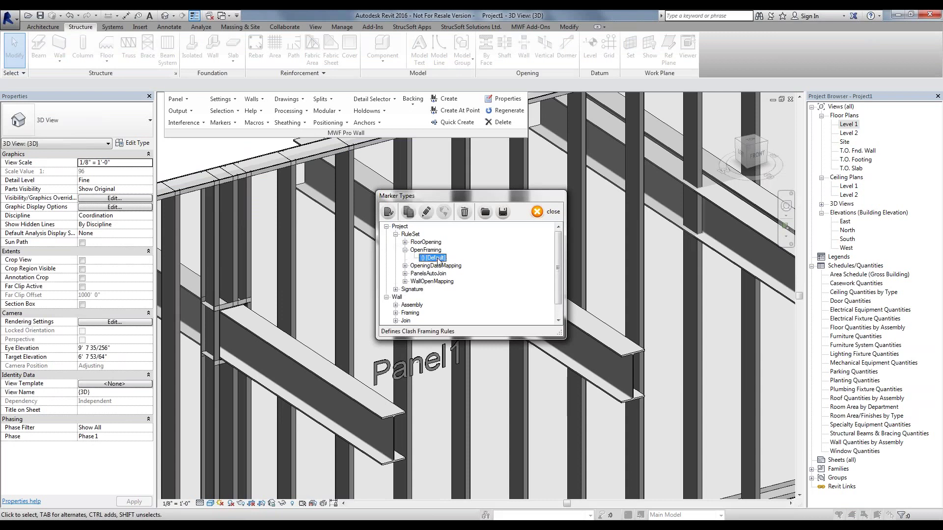
Duplicate it as 'demo' and open the demo rule set for editing.
click(412, 214)
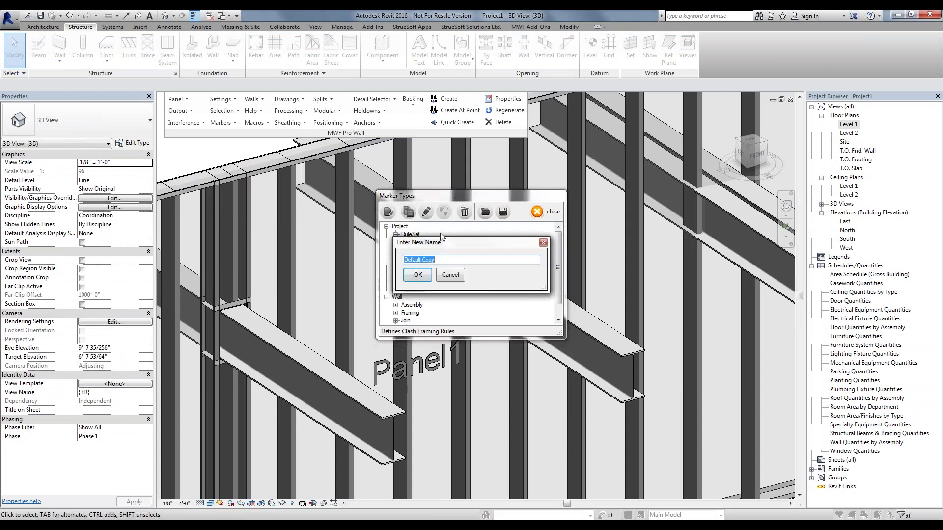
drag(449, 246, 591, 251)
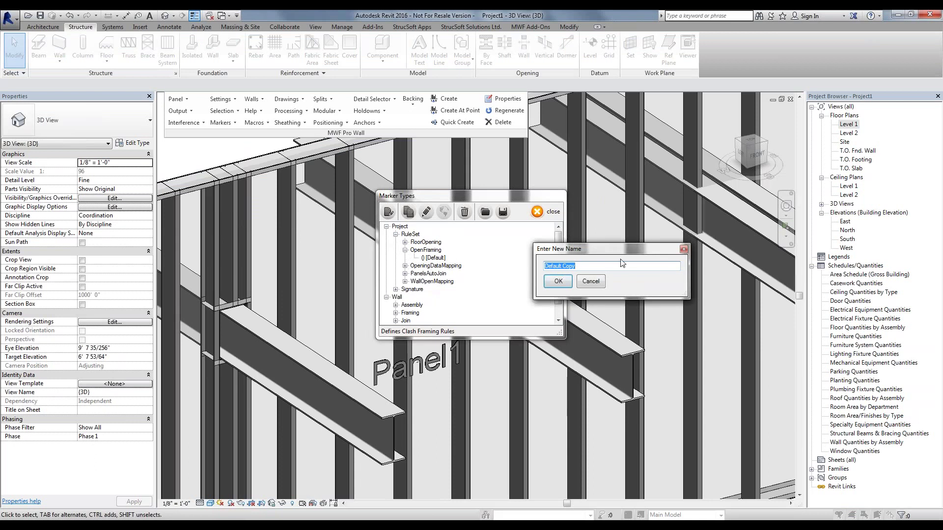
text(demo)
key(Return)
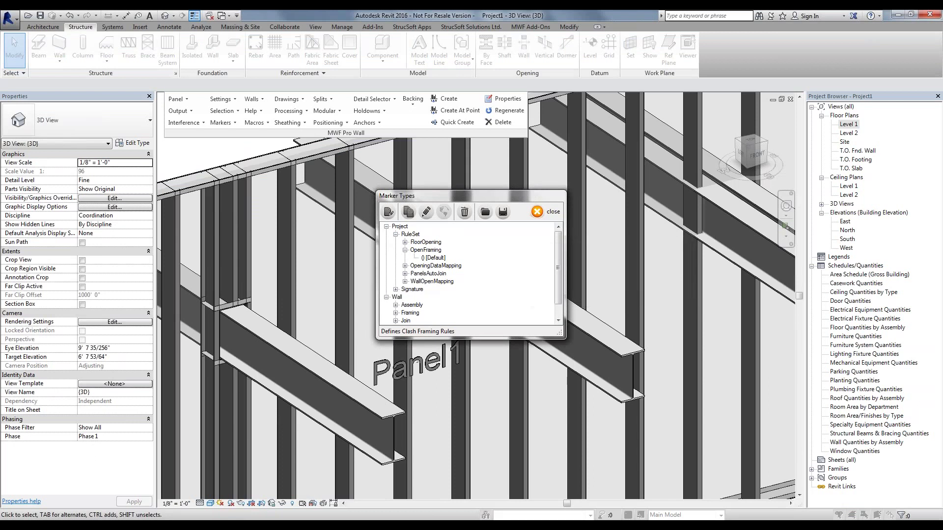
click(389, 211)
drag(220, 106, 259, 87)
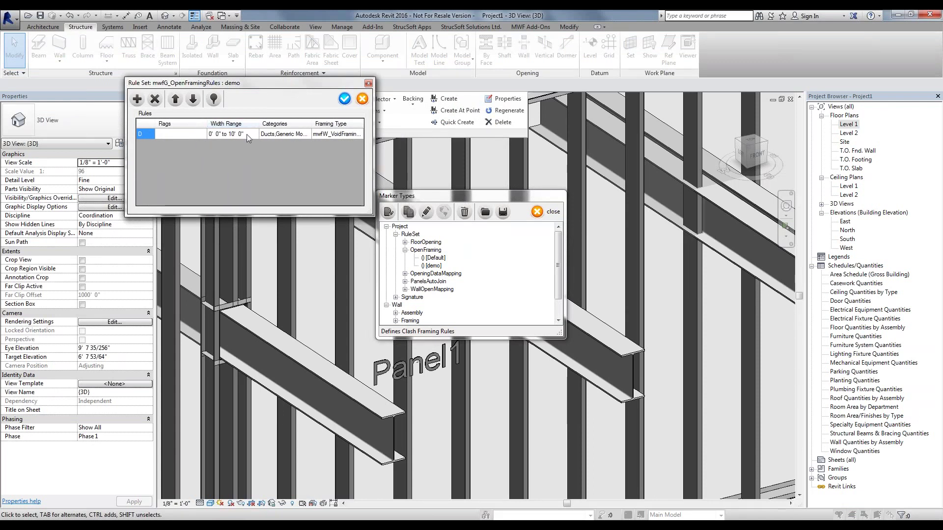
Open the rule's detailed settings and limit its width range to 0' to 4'.
click(272, 133)
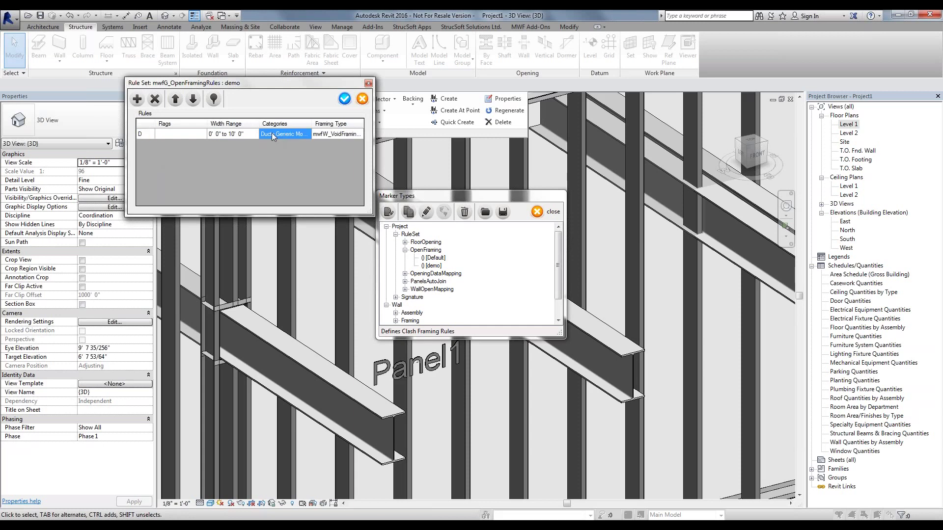
click(188, 135)
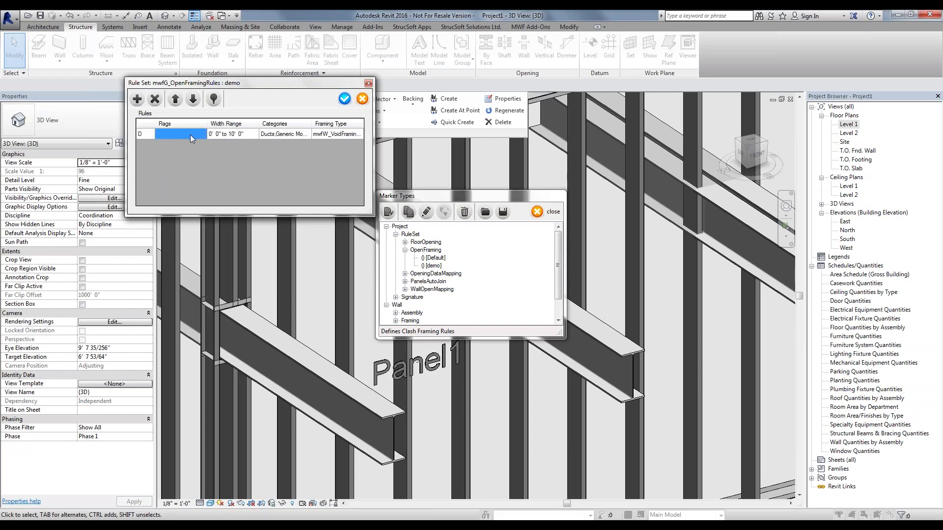
double_click(190, 135)
drag(219, 119, 339, 50)
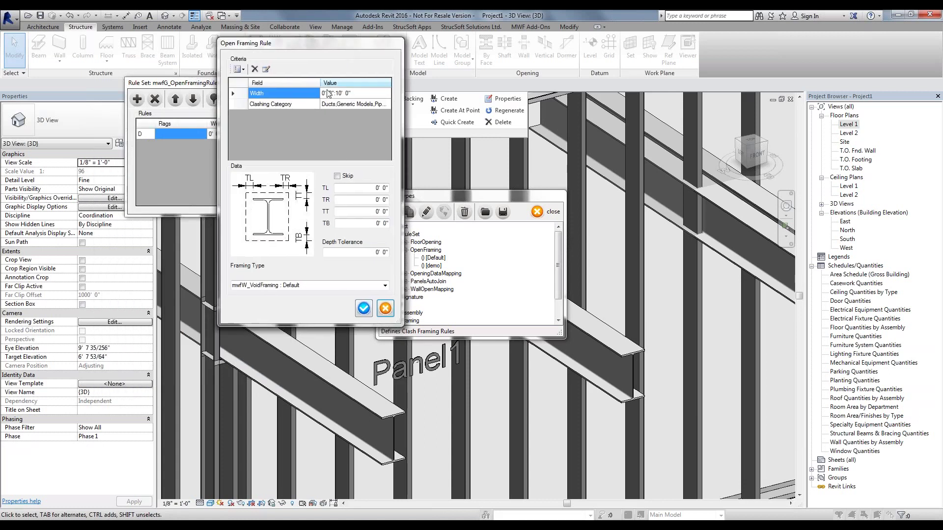
double_click(364, 94)
drag(231, 141, 257, 143)
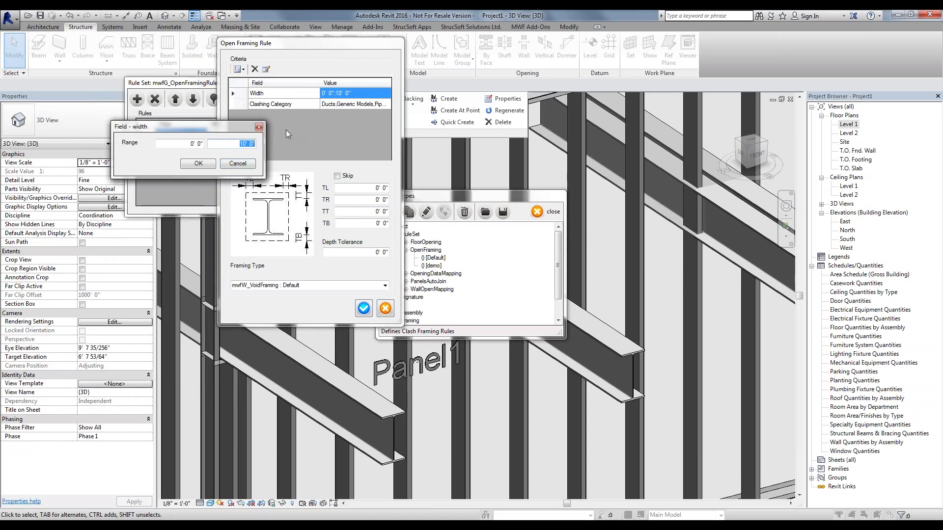
text(4)
click(198, 164)
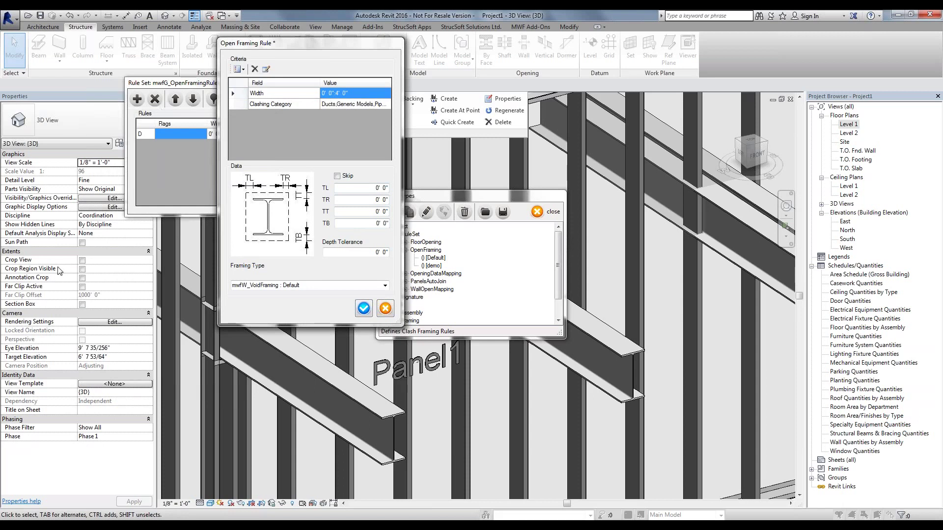
Add Mass to the rule's clashing categories.
double_click(379, 106)
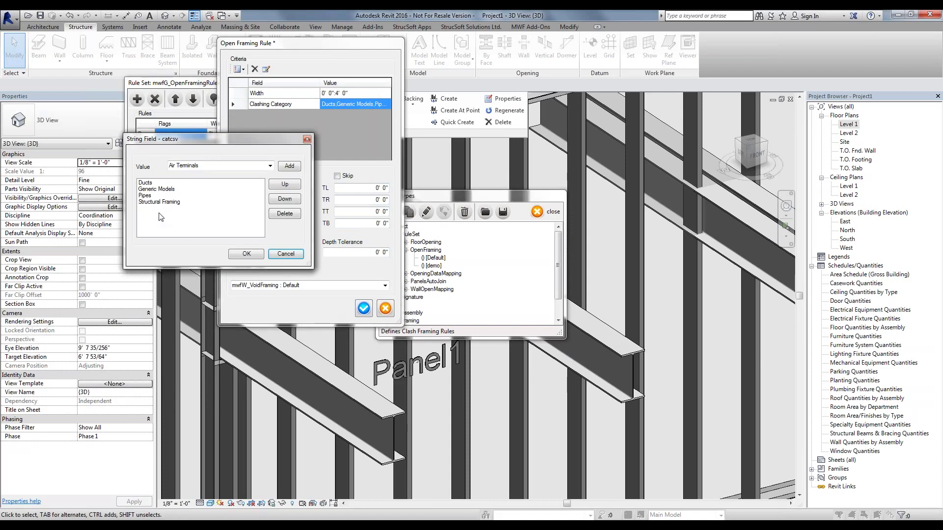
click(155, 195)
click(149, 189)
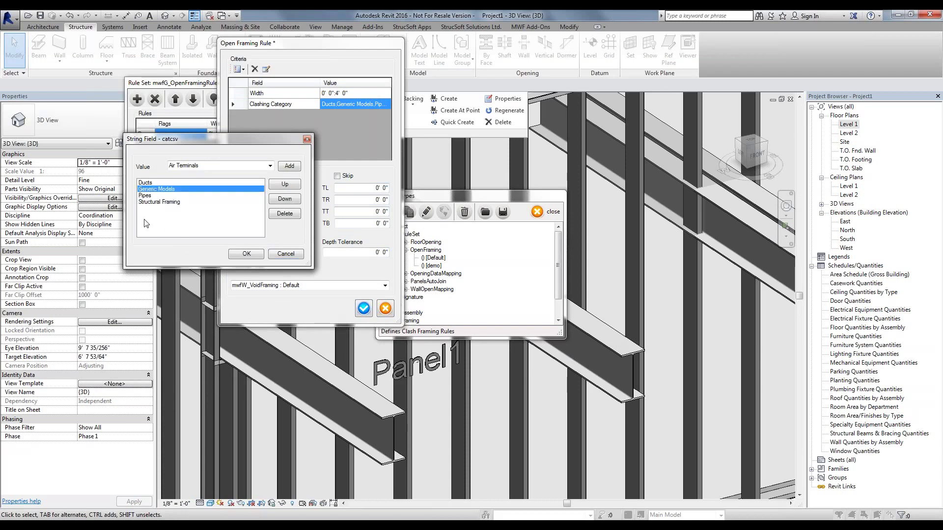
click(175, 202)
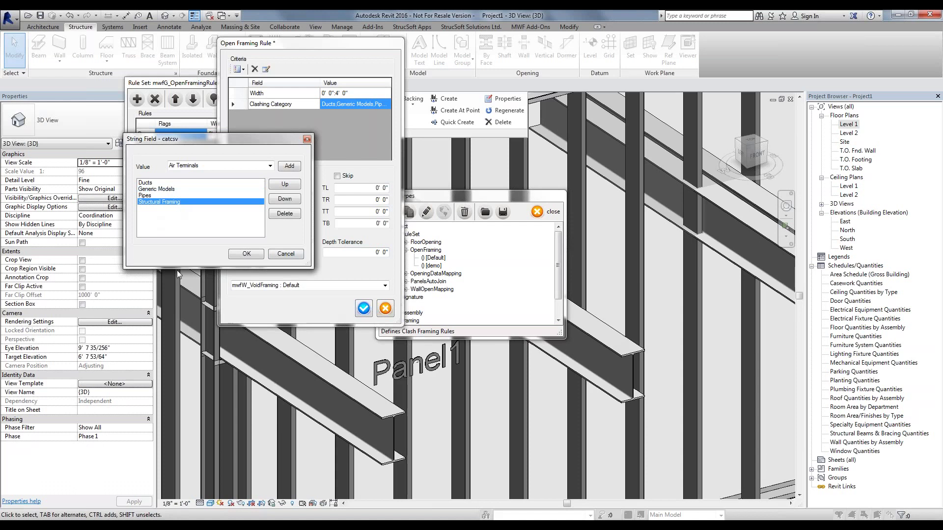
click(269, 166)
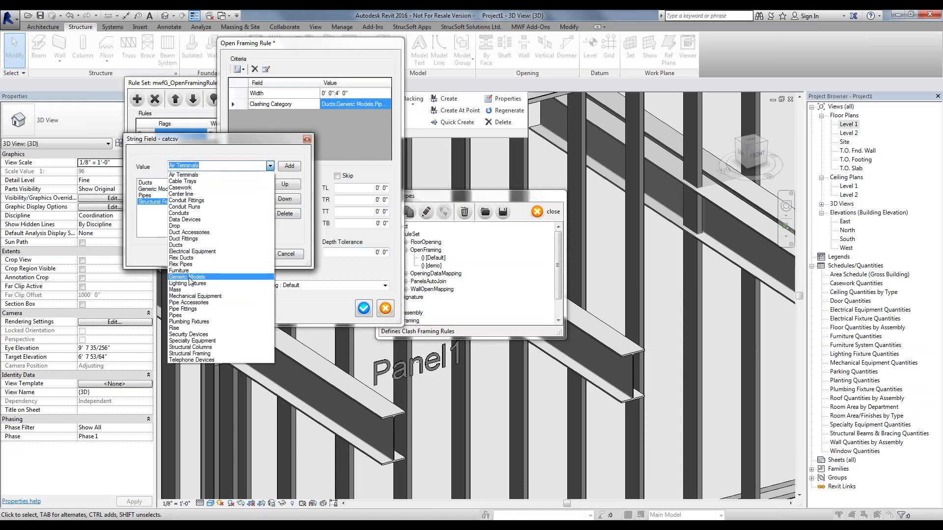
click(182, 289)
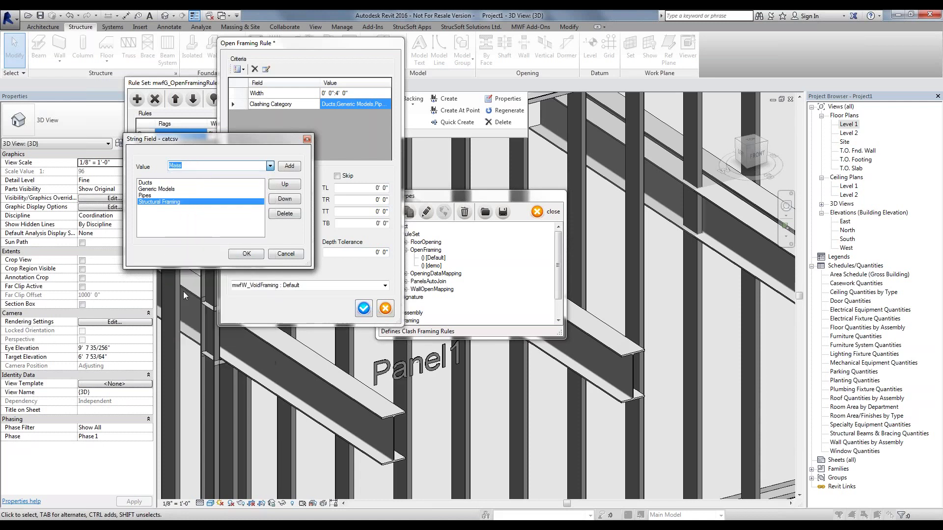
click(290, 166)
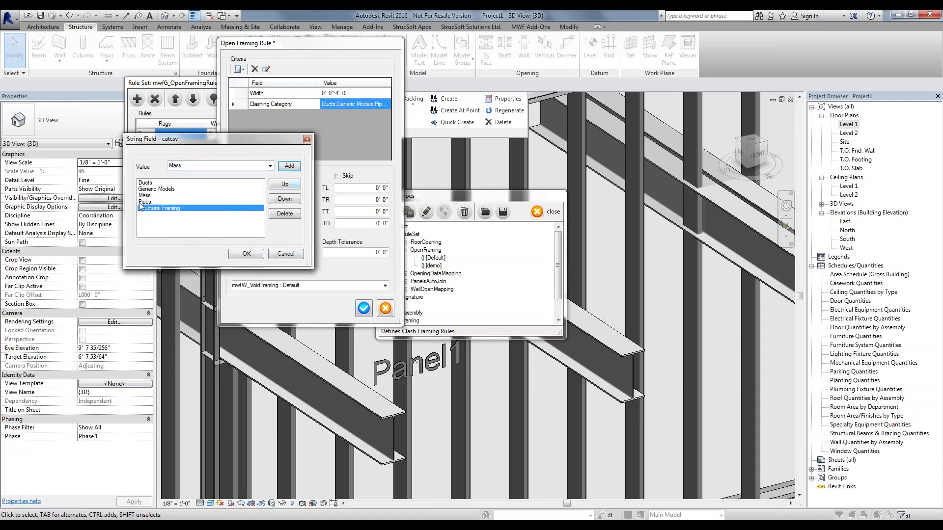
click(247, 254)
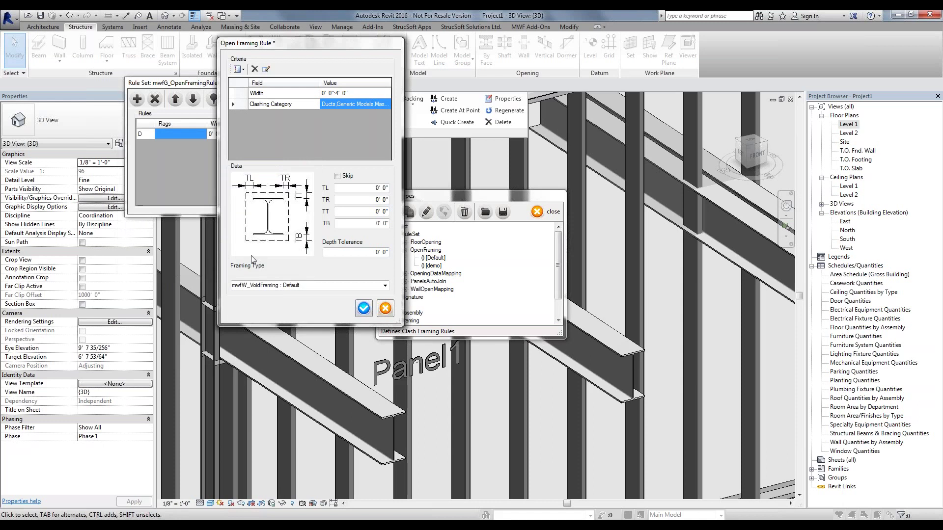
Give TL, TR and TT 1/2" clearances, keep the Default framing type, and confirm the rule.
click(337, 176)
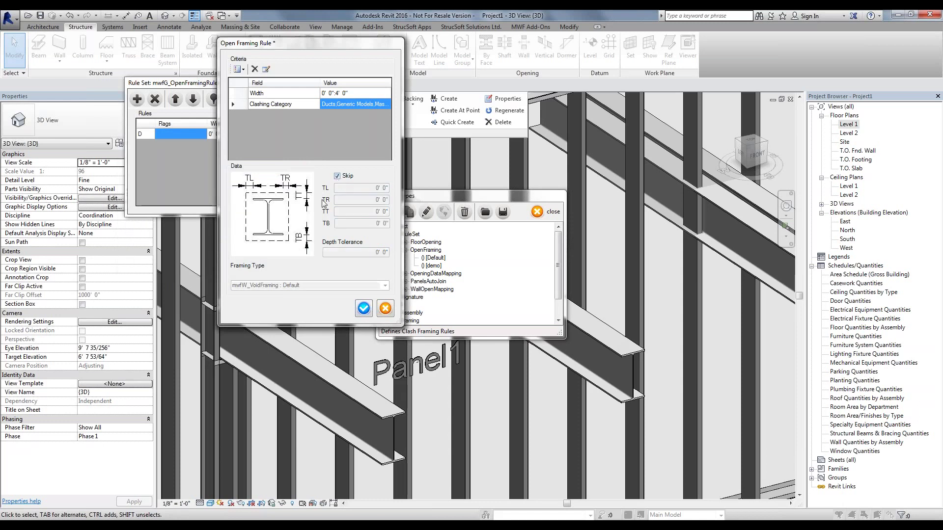
click(338, 176)
key(Tab)
text(.5")
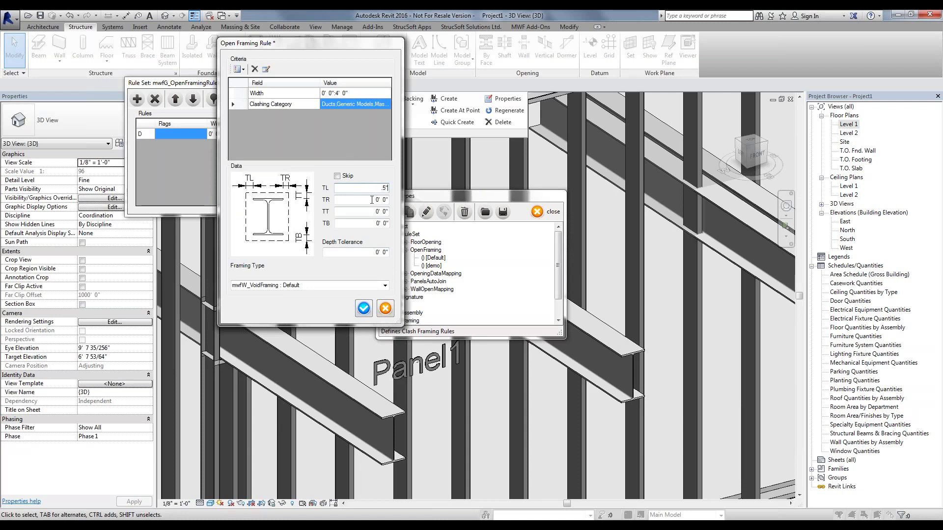
key(Tab)
text(5)
key(Tab)
text(.5)
click(385, 285)
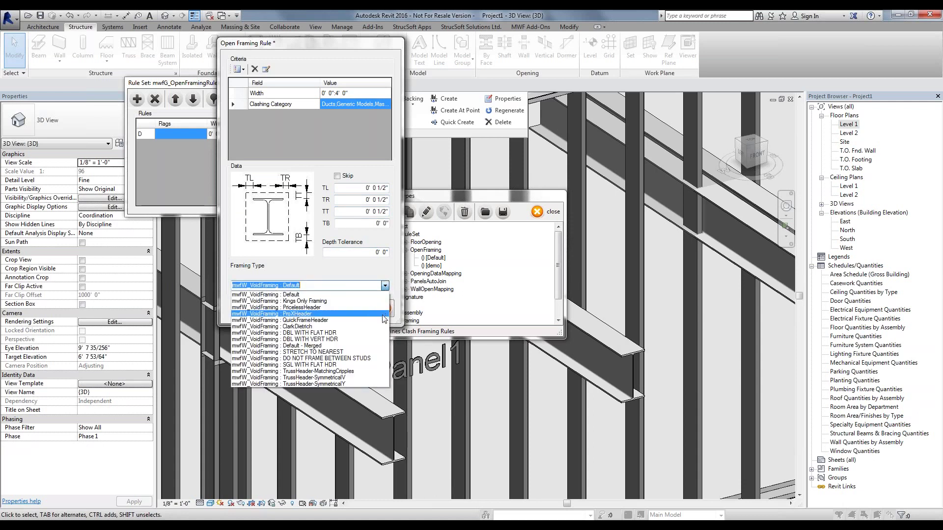
click(320, 294)
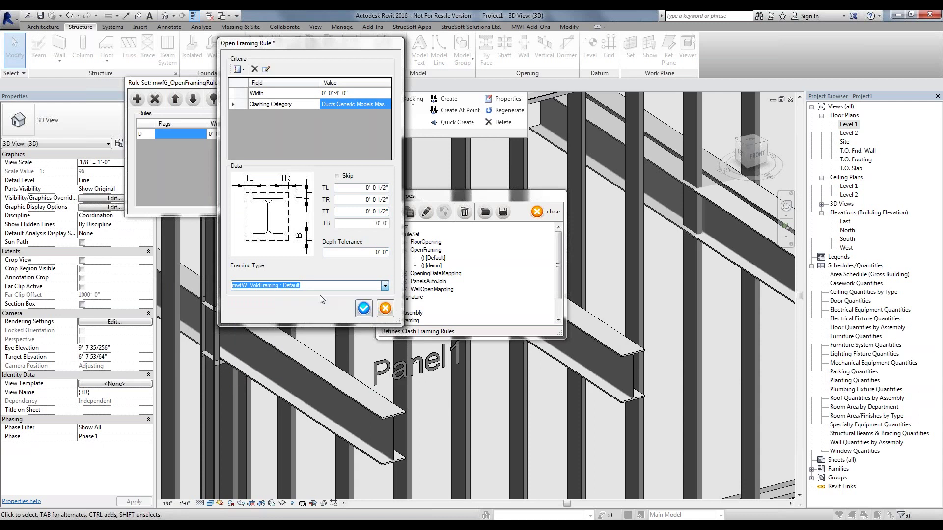
click(363, 308)
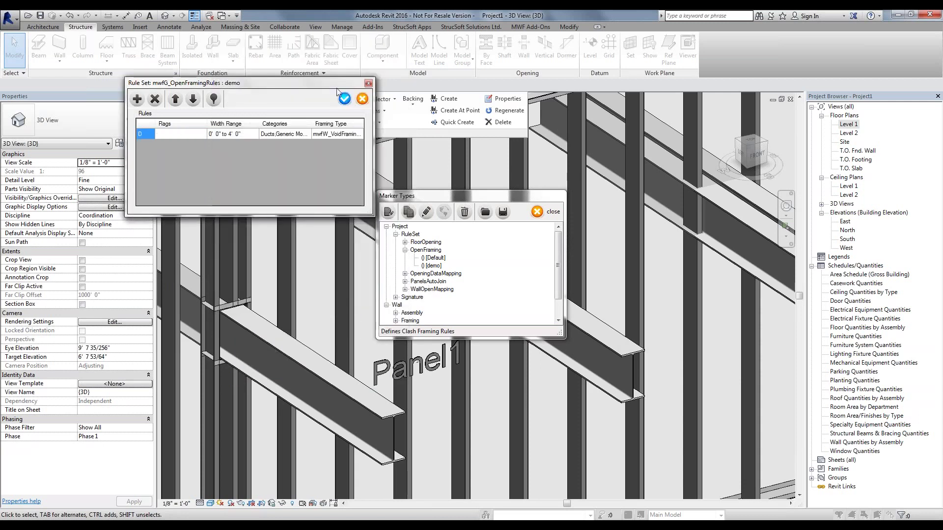
Confirm the demo rule set, close Marker Types, and select the I-beam crossing the panel.
click(347, 99)
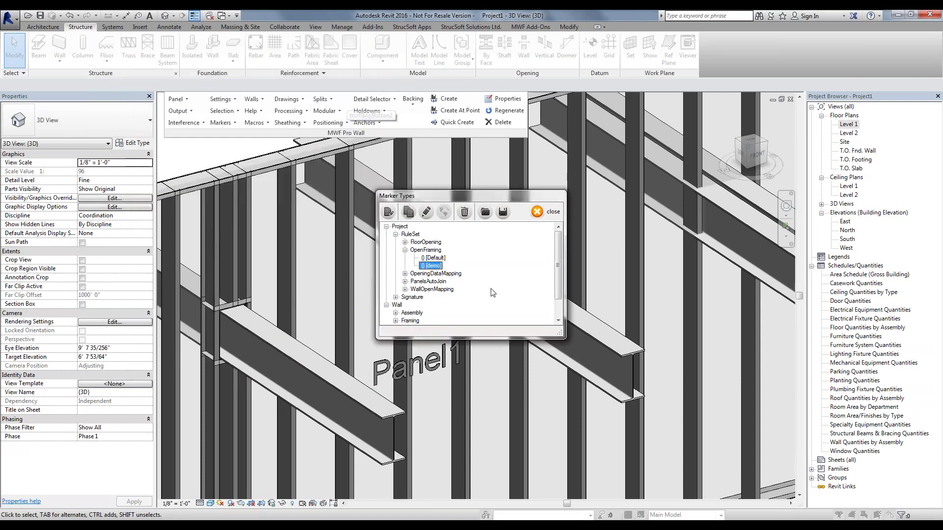
click(537, 211)
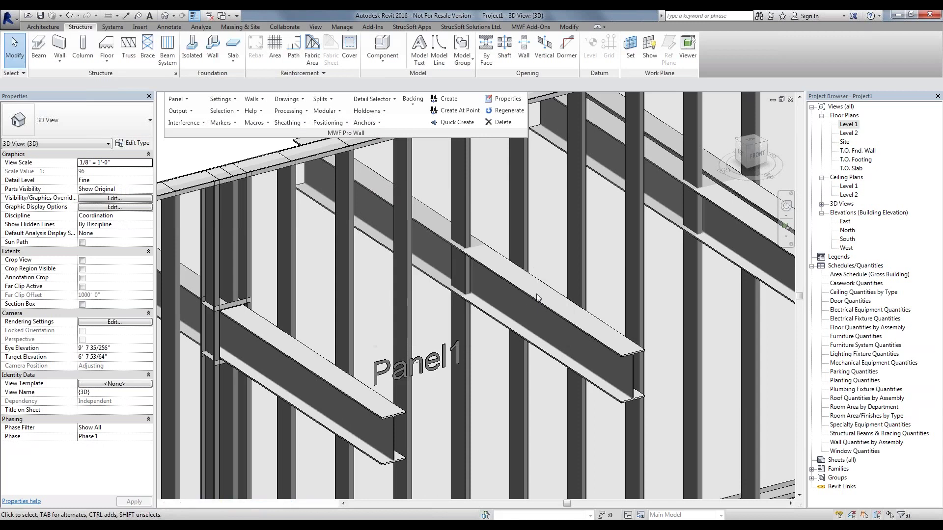
click(438, 244)
scroll(438, 244, down, 5)
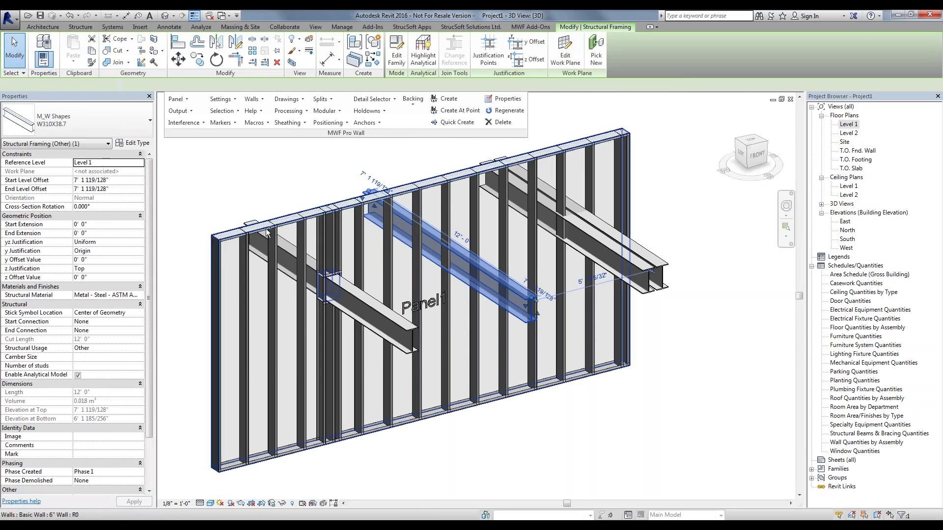
Cut openings for the beam and wall using the mwfG_OpenFramingRules : demo rule set, dismissing warnings.
ctrl+click(214, 238)
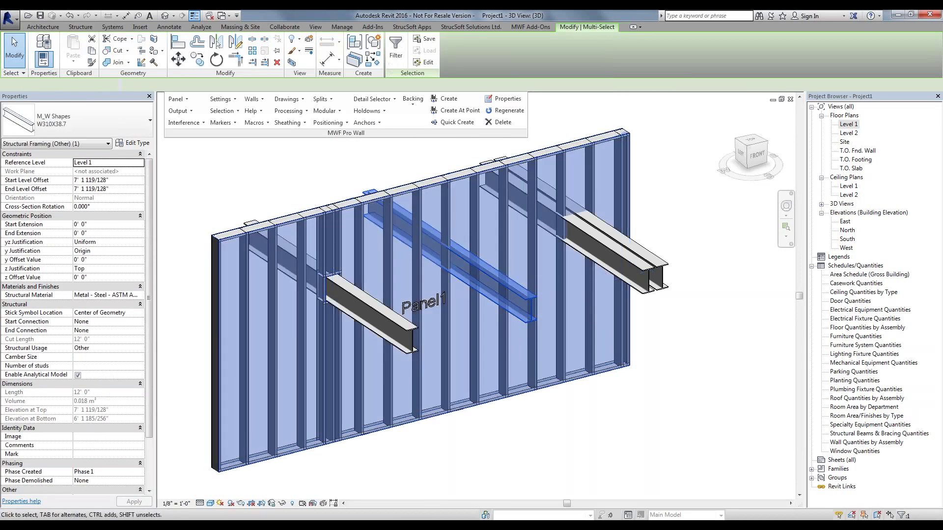
click(189, 125)
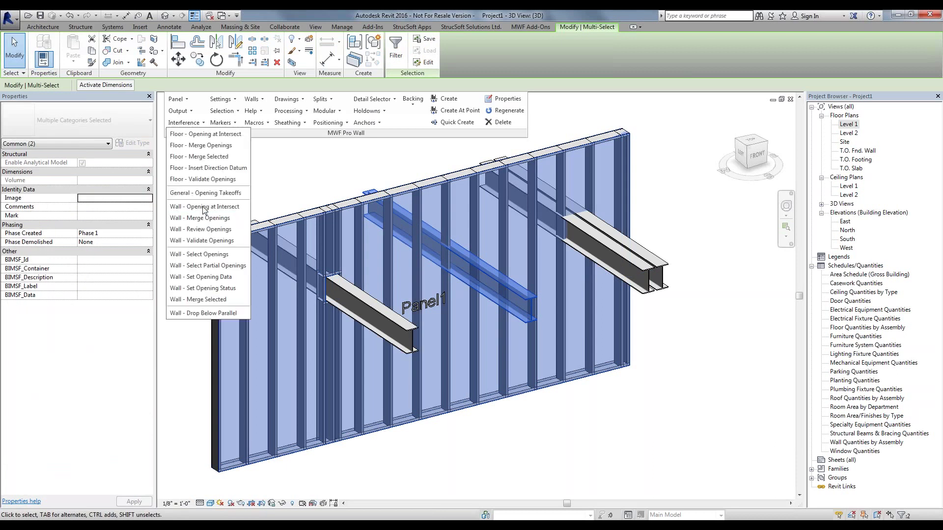
click(204, 208)
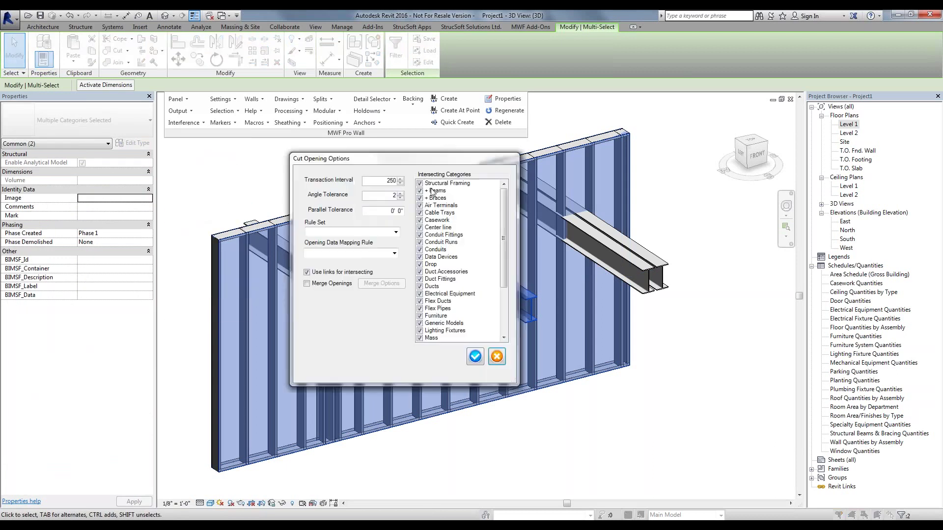
click(396, 232)
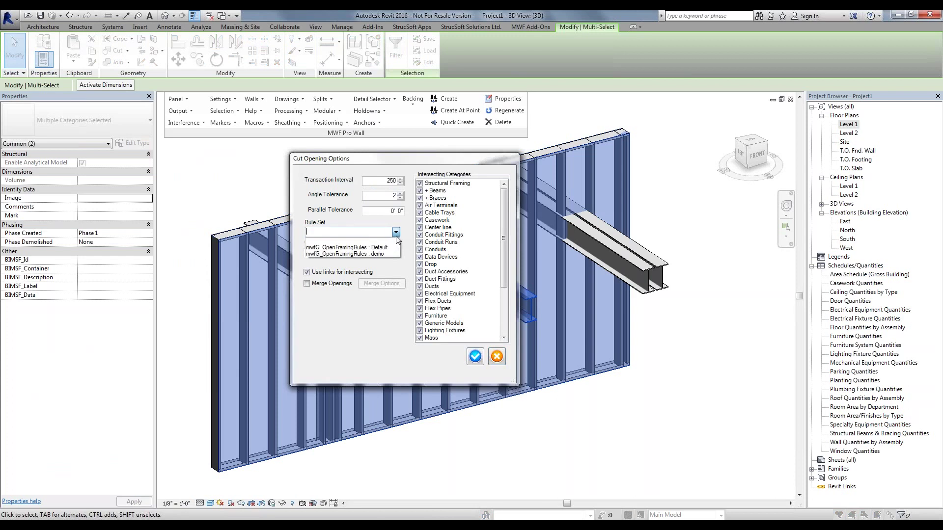
click(370, 255)
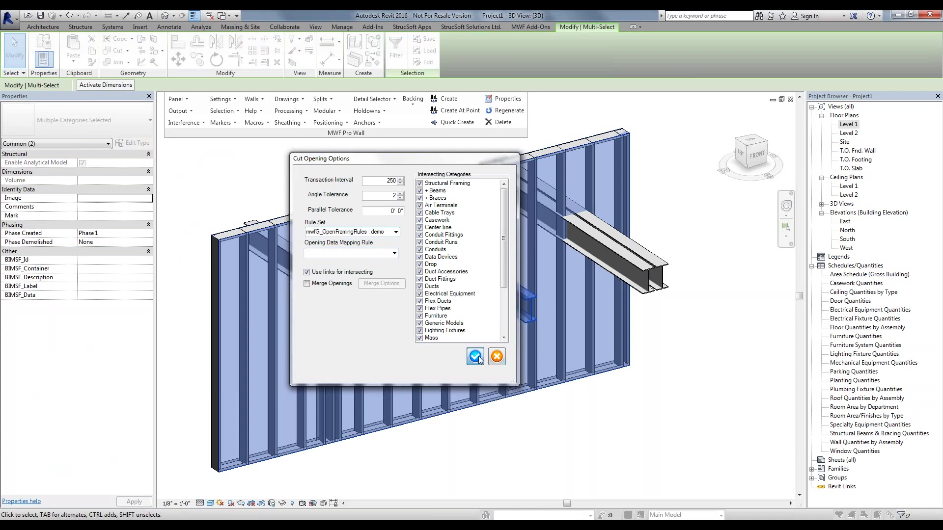
click(478, 358)
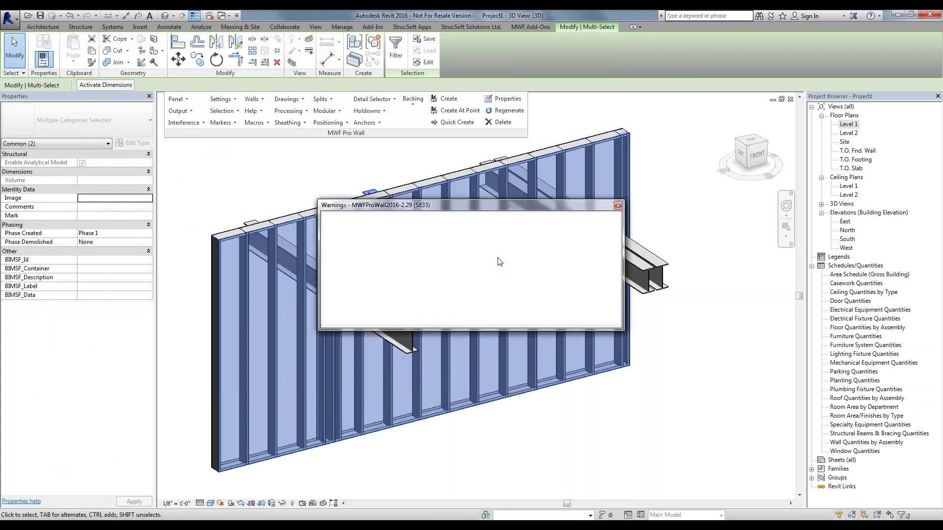
click(618, 205)
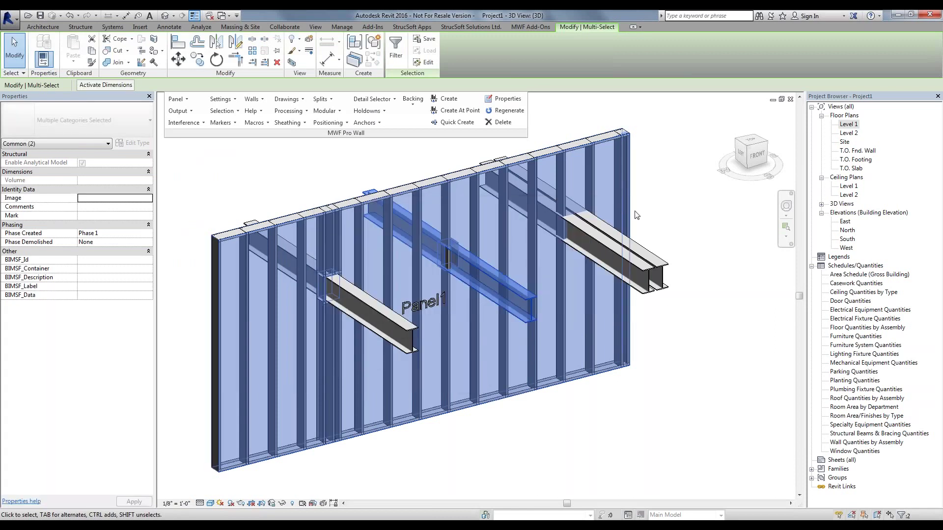
key(Escape)
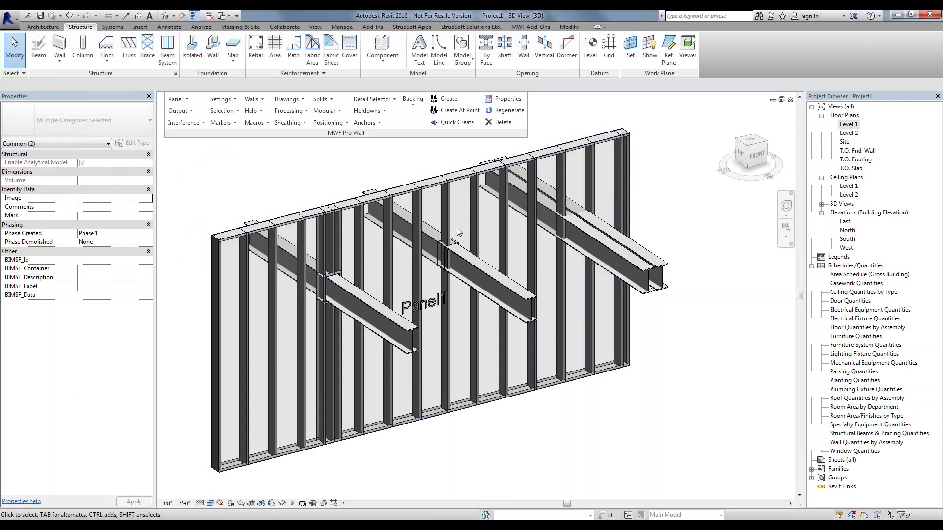
scroll(456, 228, up, 5)
scroll(458, 225, down, 2)
scroll(419, 299, up, 3)
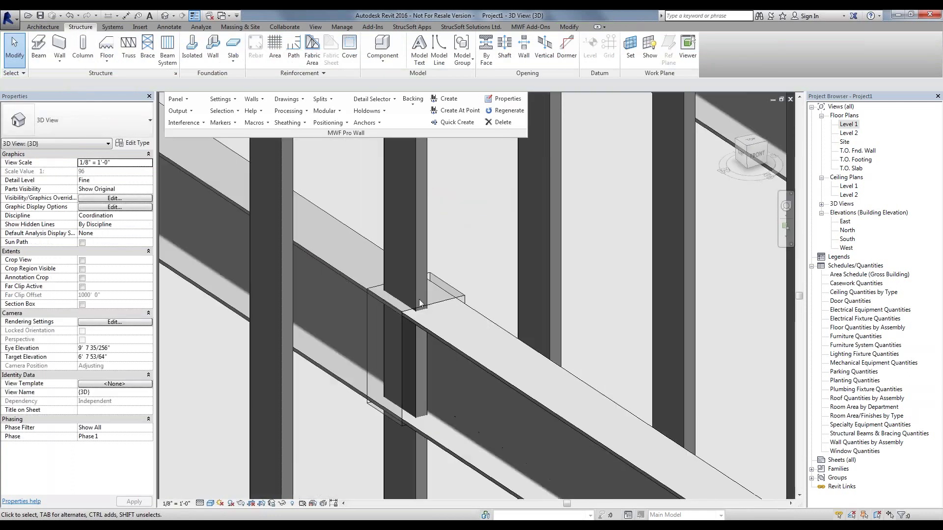
click(423, 301)
key(Escape)
scroll(468, 214, down, 2)
middle_drag(602, 222, 238, 305)
scroll(305, 322, up, 2)
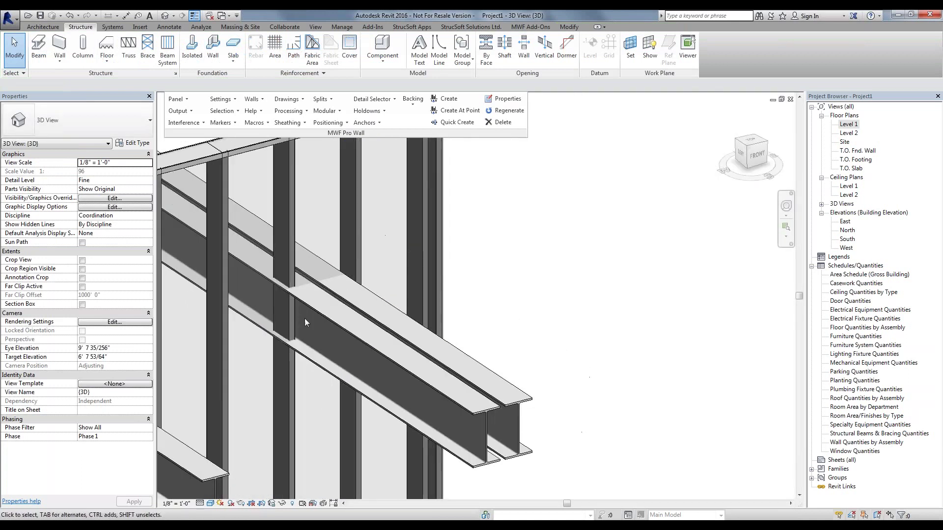
click(390, 310)
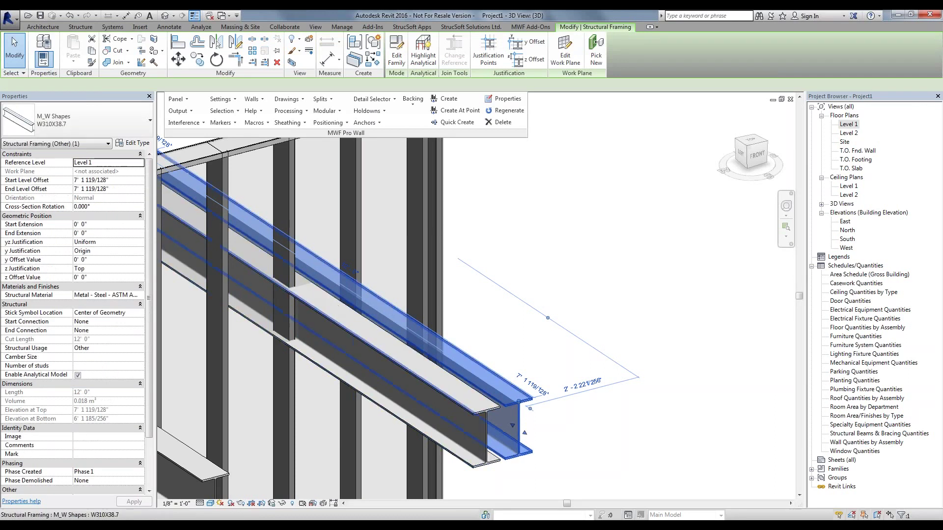
scroll(236, 310, up, 4)
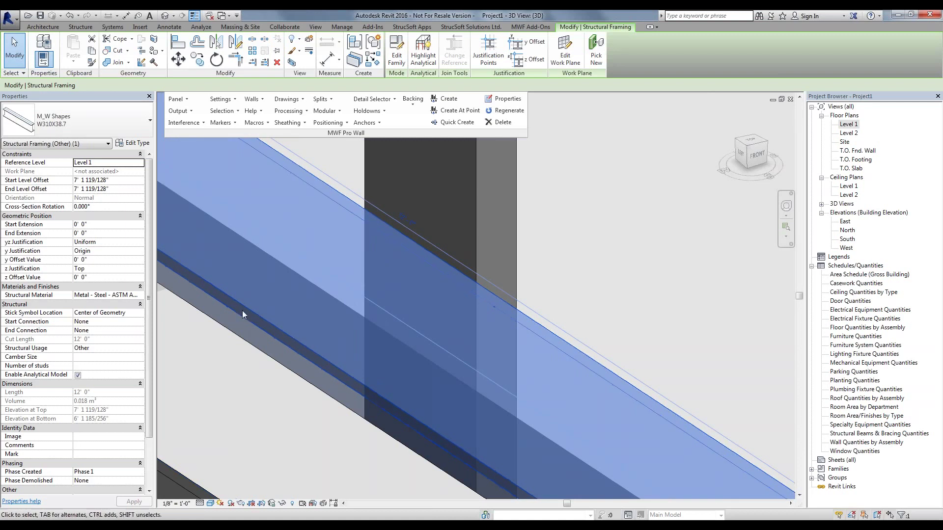
scroll(267, 284, down, 3)
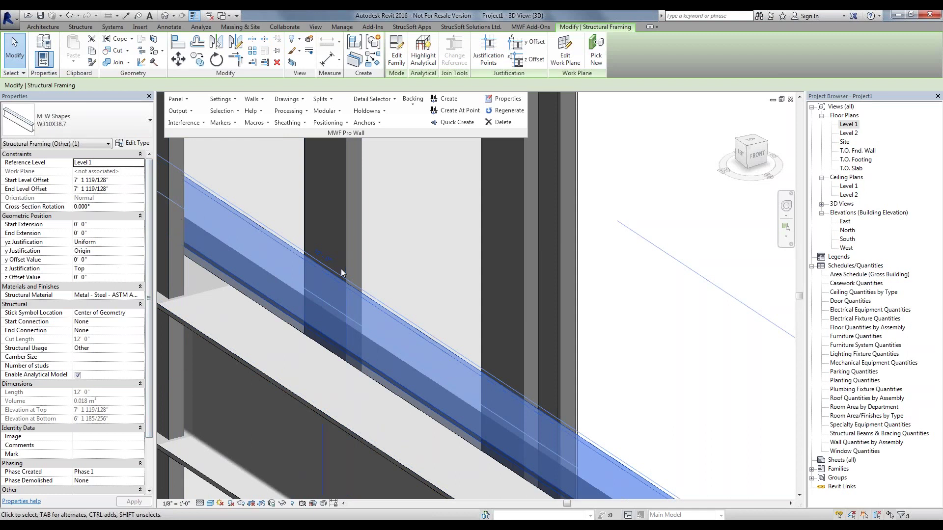
scroll(385, 334, down, 3)
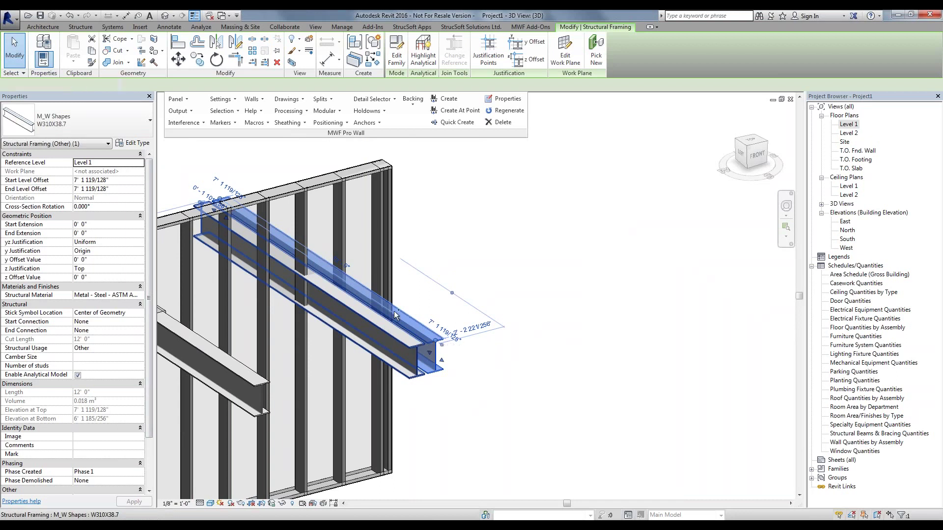
Select the second beam and the wall, start Wall - Opening at Intersect, and tick Merge Openings.
ctrl+click(396, 315)
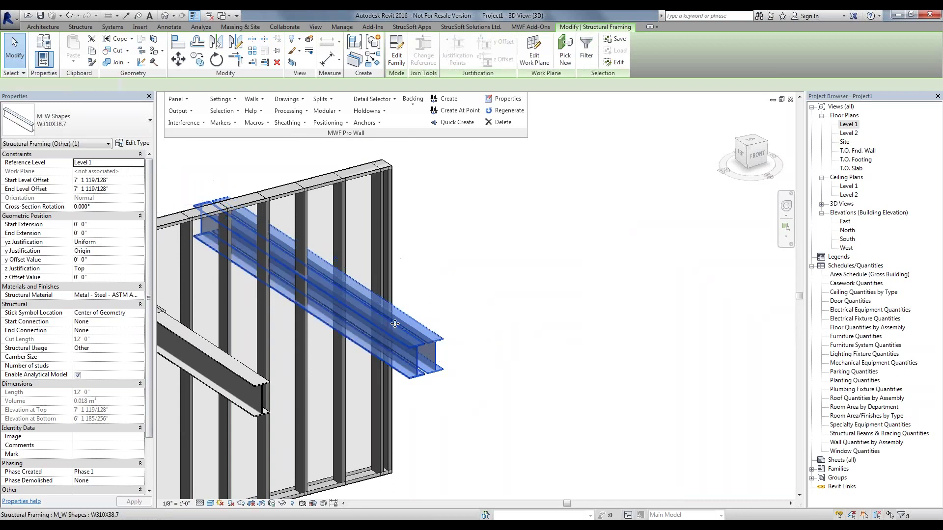
ctrl+click(392, 172)
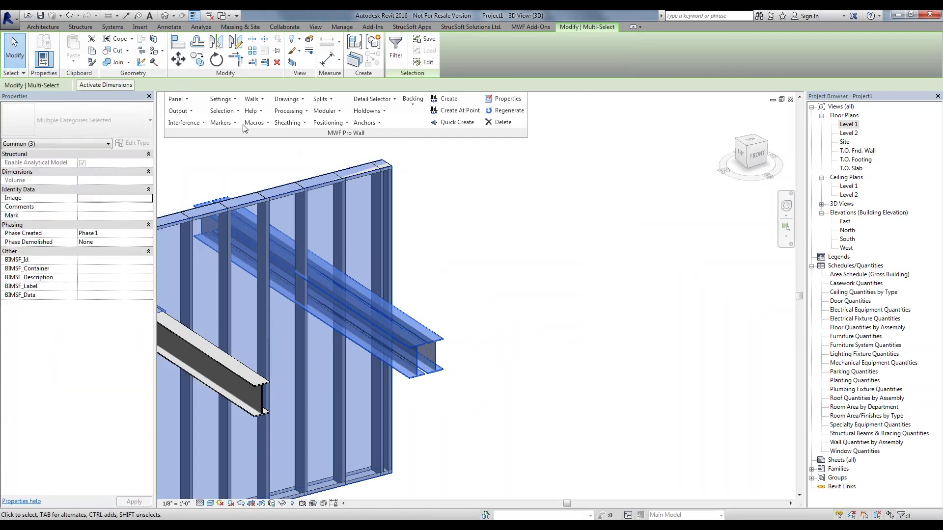
click(183, 124)
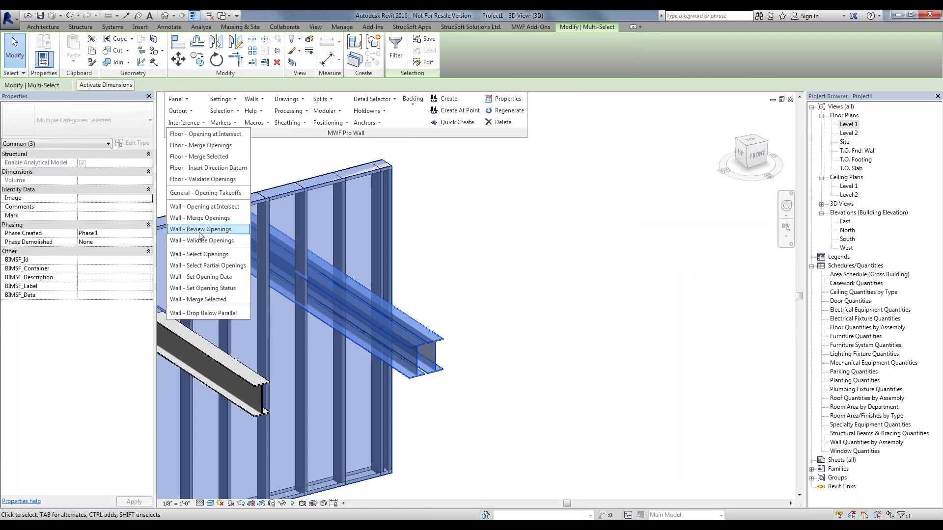
click(212, 212)
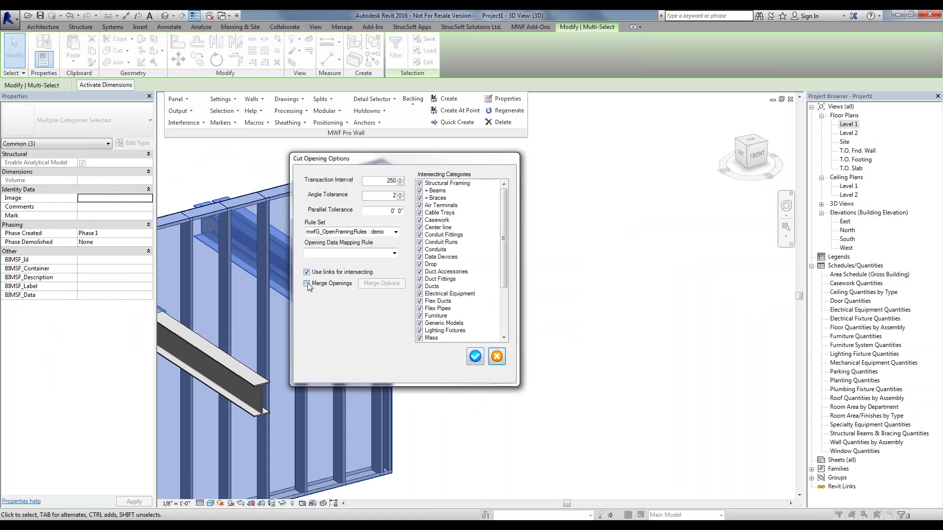
click(307, 284)
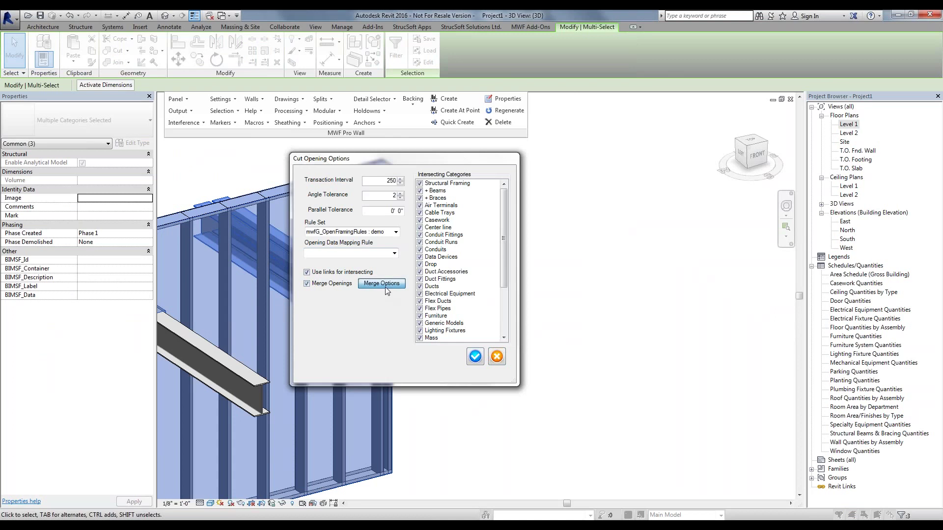
In Merge Options, choose the demo framing rule set and check the 0' 8" tolerances.
click(387, 291)
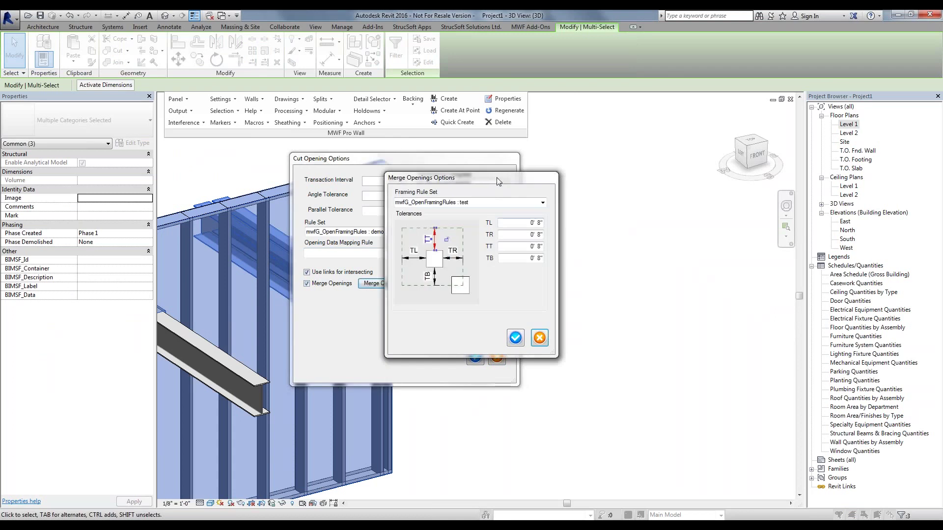
drag(497, 178, 225, 137)
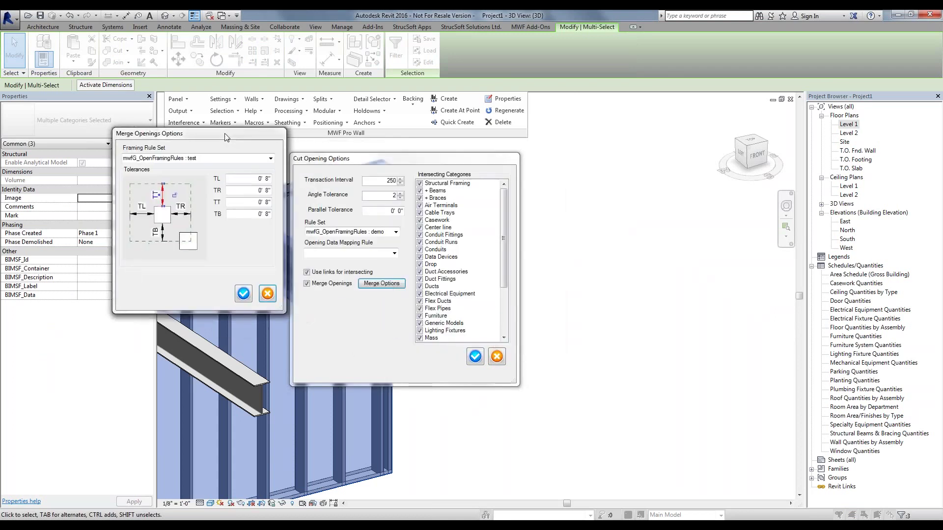
click(206, 158)
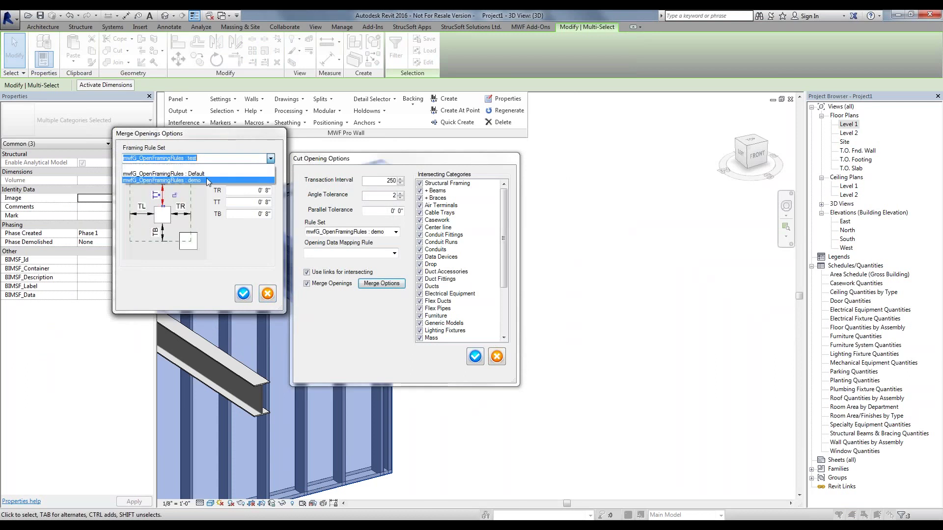
click(207, 181)
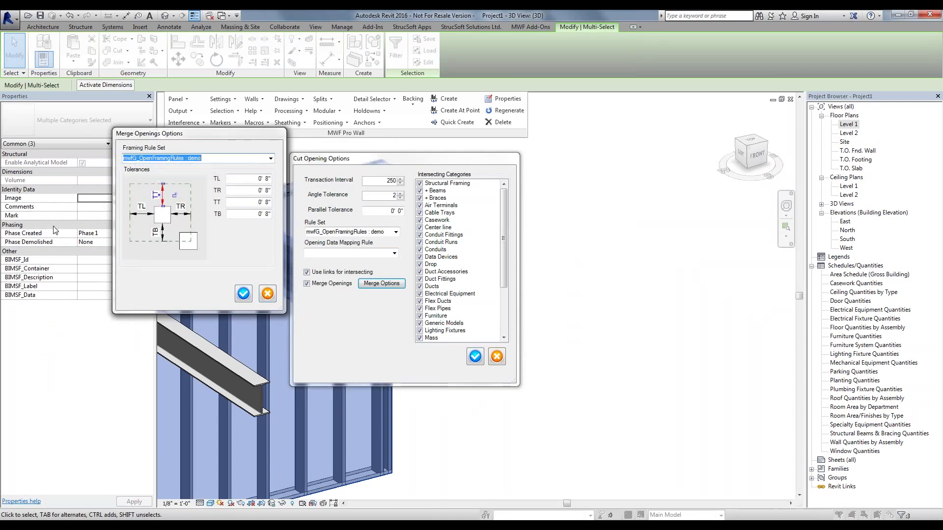
key(Tab)
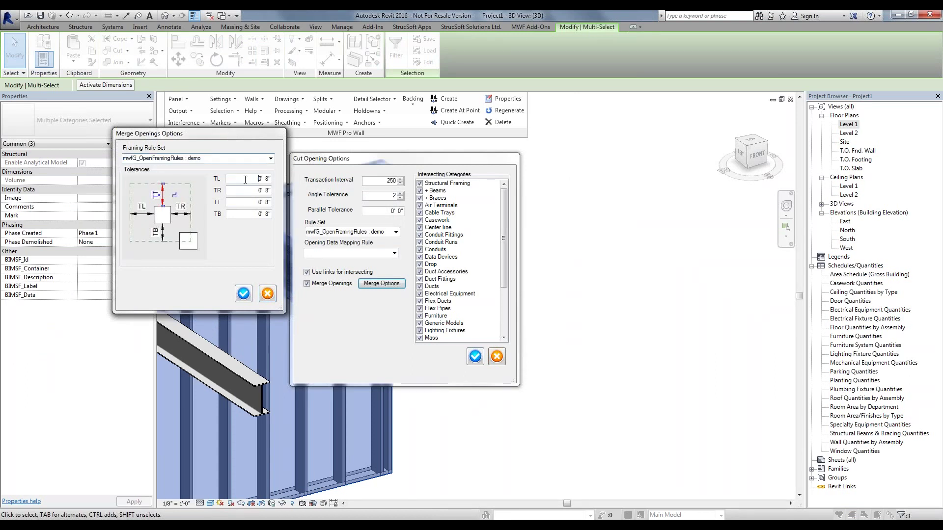
key(Tab)
key(Tab)
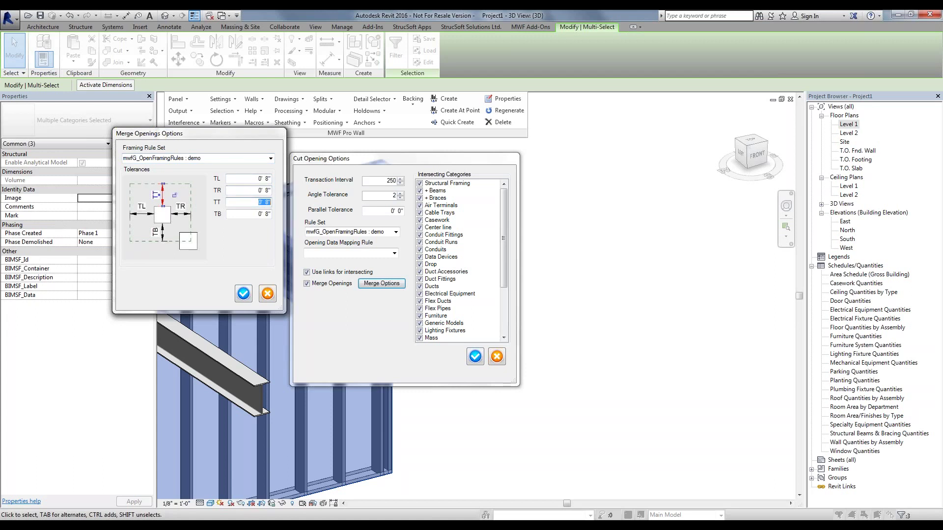
key(Tab)
Accept the Merge Openings and Cut Opening options to cut the merged opening, dismissing the warning.
drag(241, 179, 296, 182)
key(Tab)
click(244, 294)
click(476, 357)
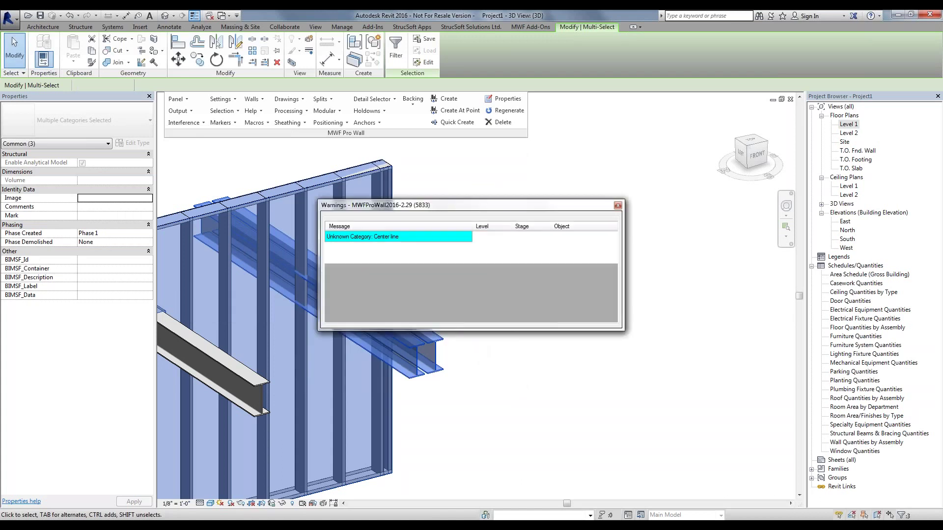
click(618, 205)
Select the 6" stud wall and regenerate its framing around the three beams.
key(Escape)
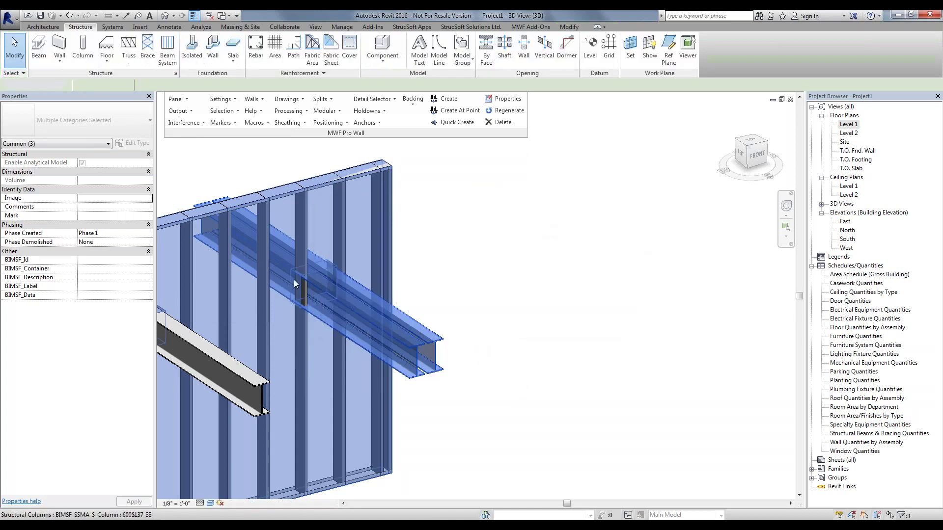
click(319, 290)
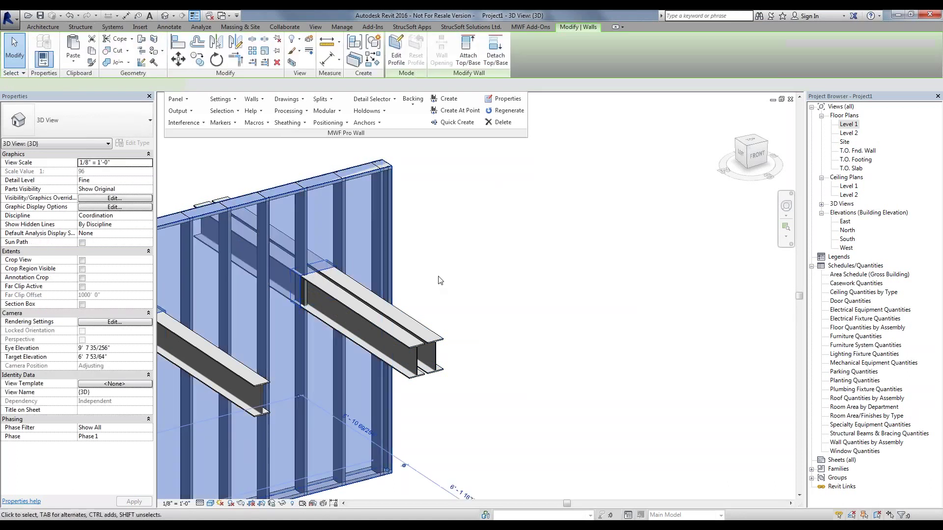
middle_drag(319, 290, 607, 257)
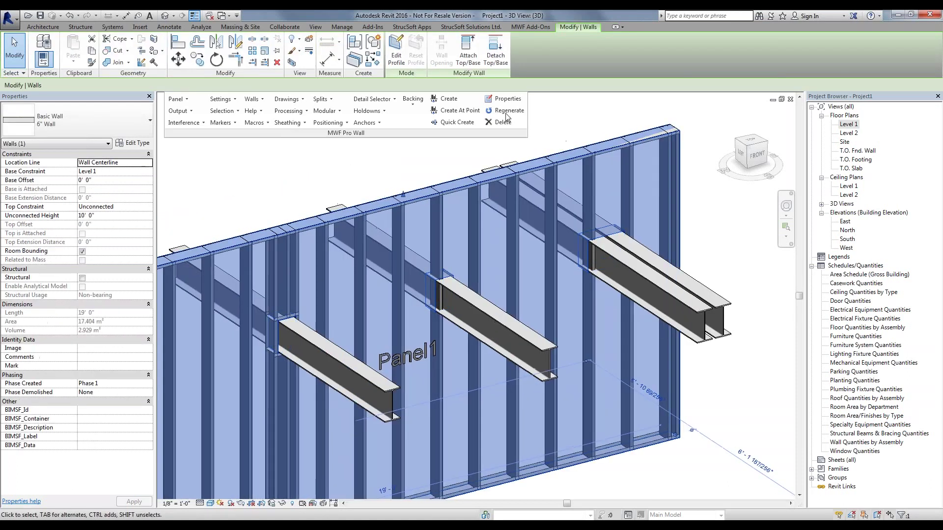
click(507, 112)
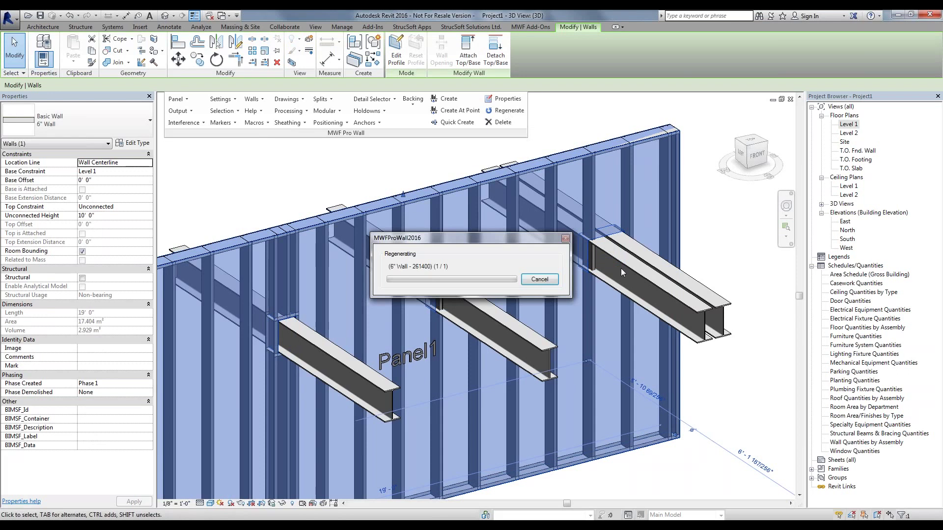